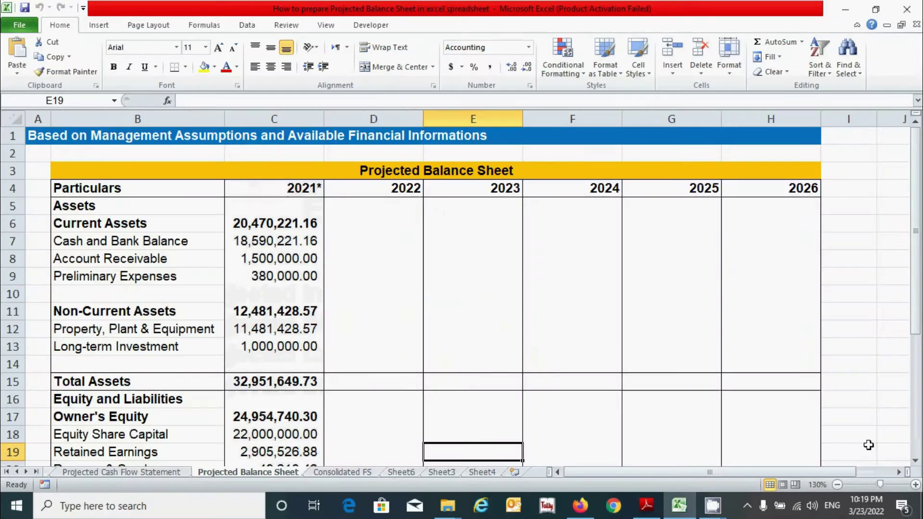
- Examine the 2021 balance sheet figures on the Projected Balance Sheet and compare them with the balance sheet on the Previous FS sheet
{"action": "left_click", "coordinate": [871, 451]}
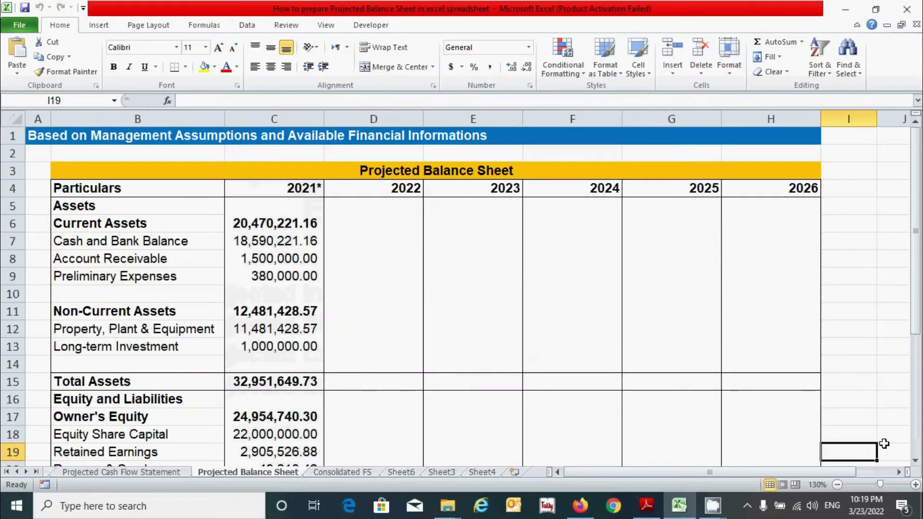
{"action": "left_click", "coordinate": [137, 276]}
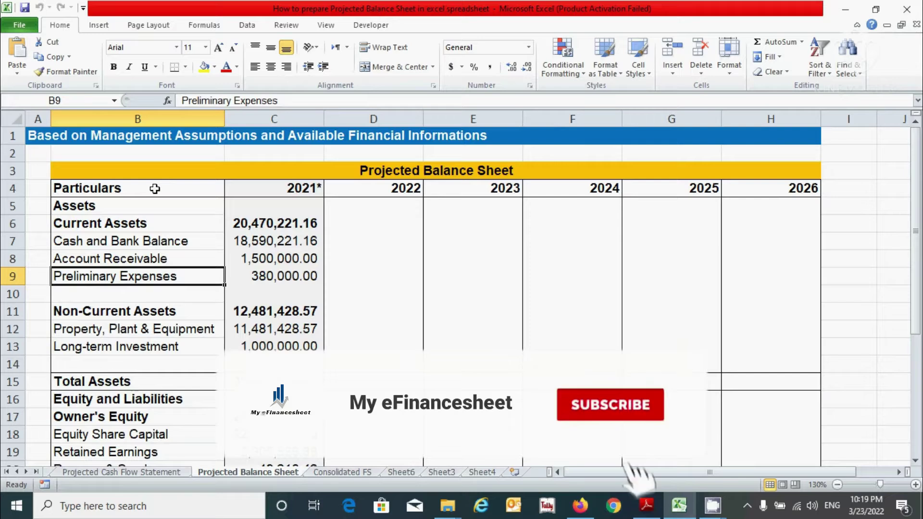
{"action": "left_click_drag", "start_coordinate": [154, 189], "coordinate": [269, 364]}
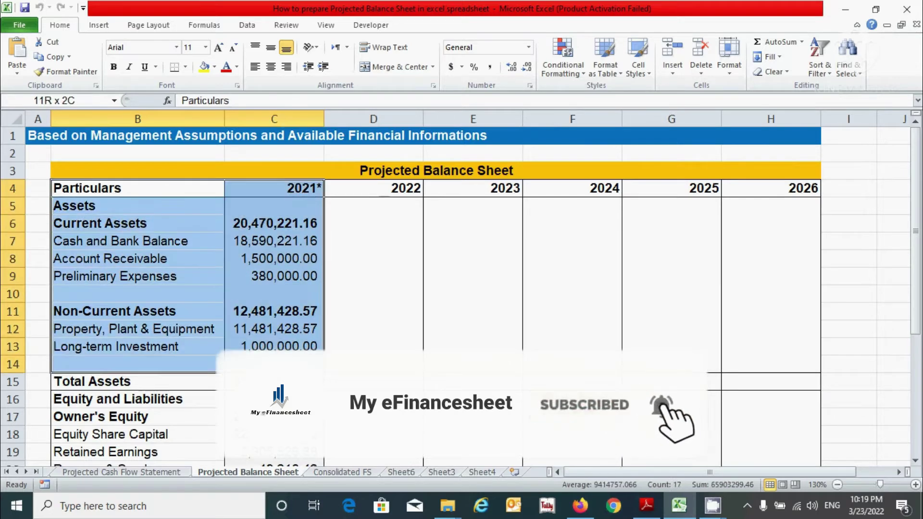
{"action": "scroll", "coordinate": [199, 289], "scroll_direction": "down", "scroll_amount": 3}
{"action": "scroll", "coordinate": [199, 289], "scroll_direction": "up", "scroll_amount": 3}
{"action": "left_click", "coordinate": [199, 347]}
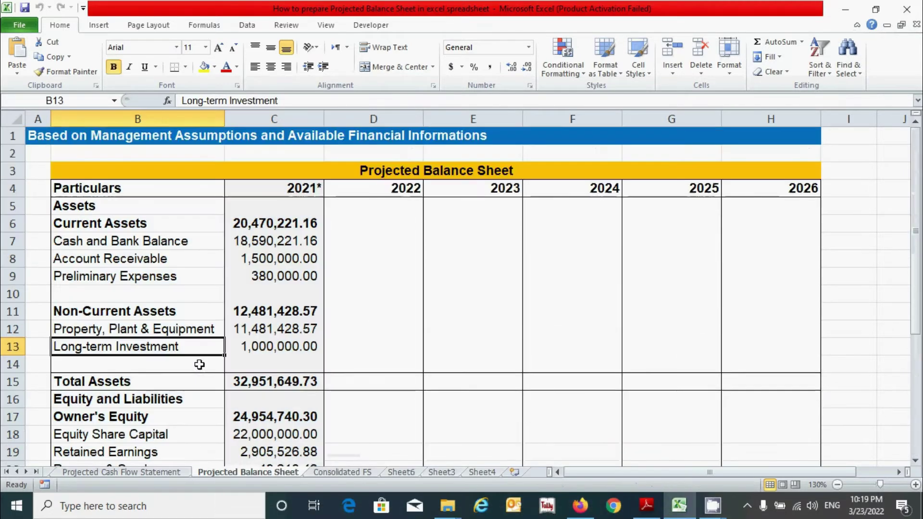
{"action": "left_click", "coordinate": [7, 472]}
{"action": "left_click", "coordinate": [80, 473]}
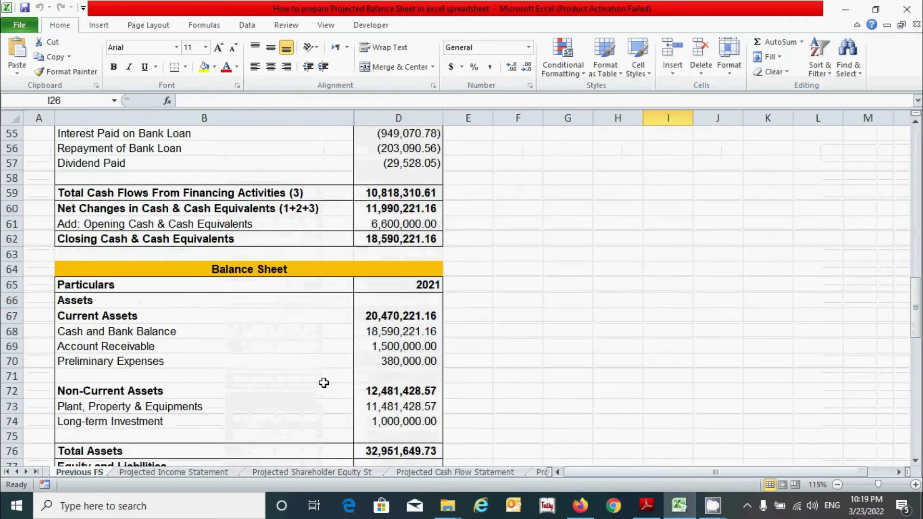
{"action": "scroll", "coordinate": [324, 383], "scroll_direction": "down", "scroll_amount": 2}
{"action": "left_click_drag", "start_coordinate": [171, 200], "coordinate": [336, 462]}
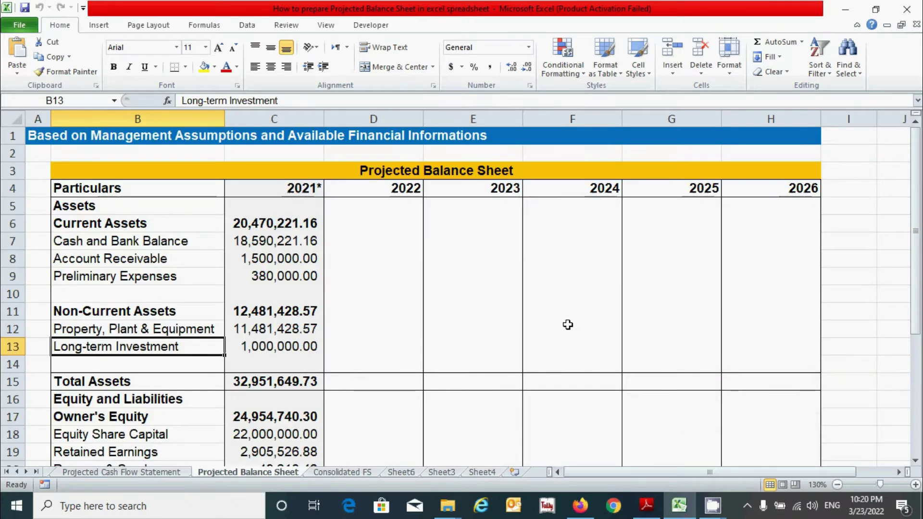
{"action": "left_click", "coordinate": [508, 350]}
- Total the 2022 Current Assets in D6 with =SUM(D7:D9) and fill the formula across through 2026
{"action": "left_click", "coordinate": [385, 224]}
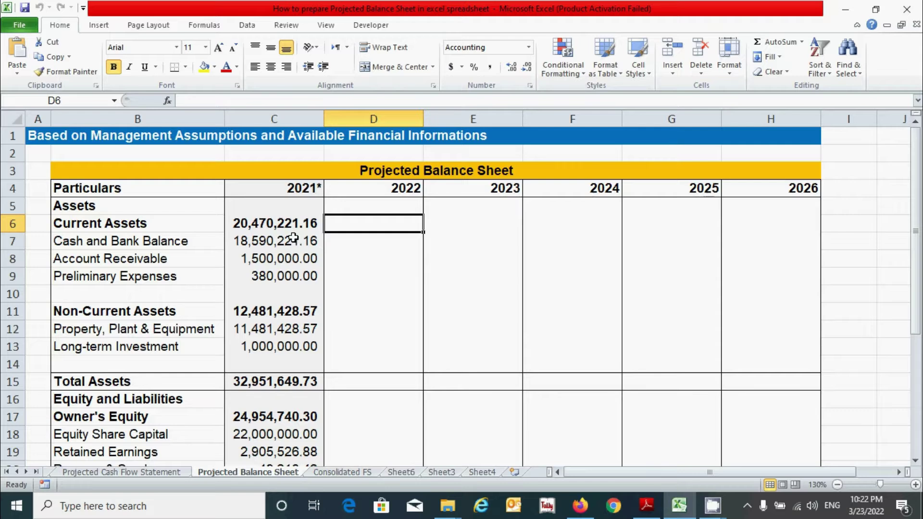
{"action": "left_click_drag", "start_coordinate": [293, 238], "coordinate": [287, 281]}
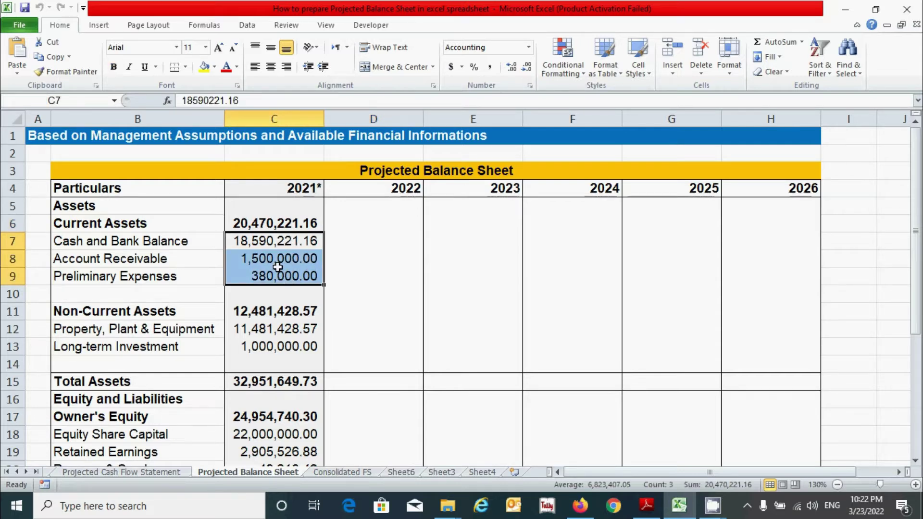
{"action": "left_click", "coordinate": [382, 223]}
{"action": "type", "text": "=sum"}
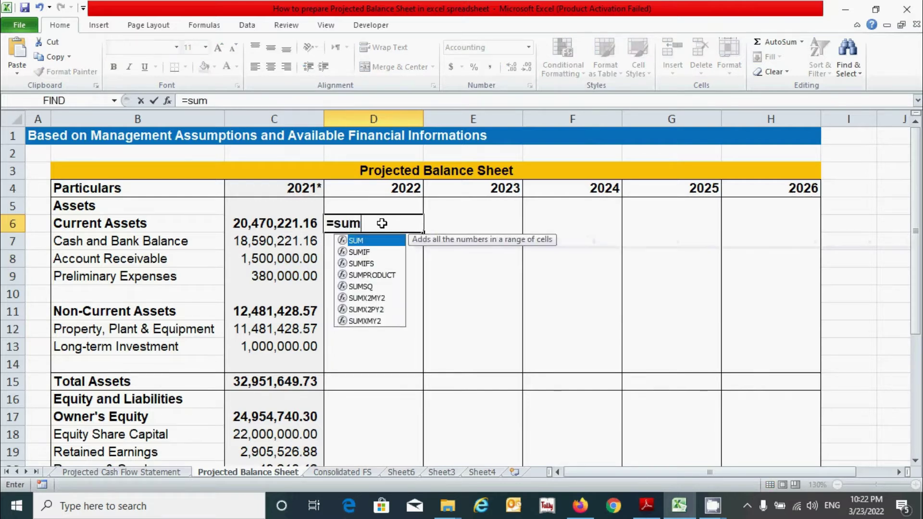
{"action": "key", "text": "Tab"}
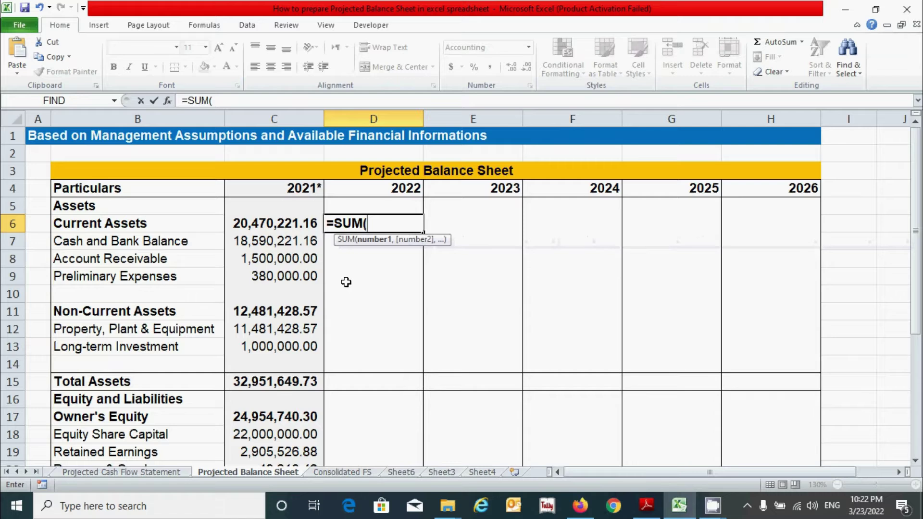
{"action": "left_click_drag", "start_coordinate": [344, 282], "coordinate": [356, 242]}
{"action": "type", "text": ")"}
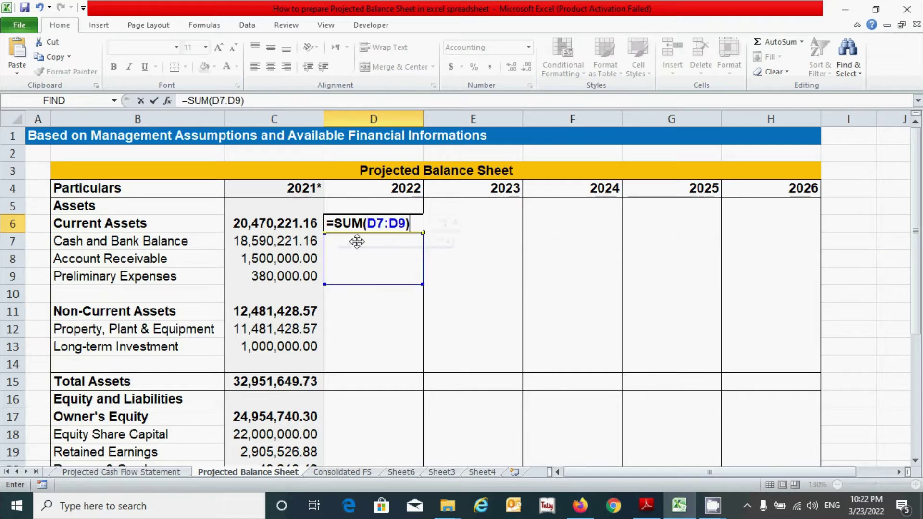
{"action": "key", "text": "Return"}
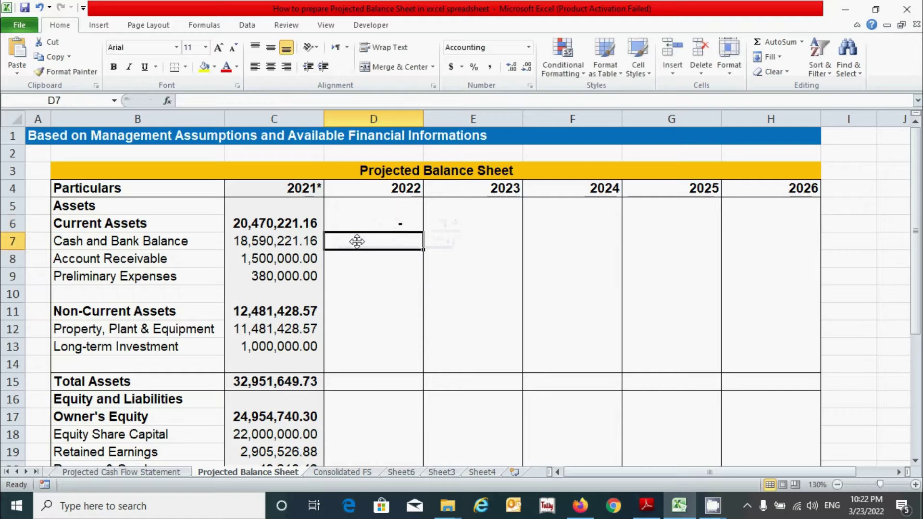
{"action": "left_click", "coordinate": [392, 219]}
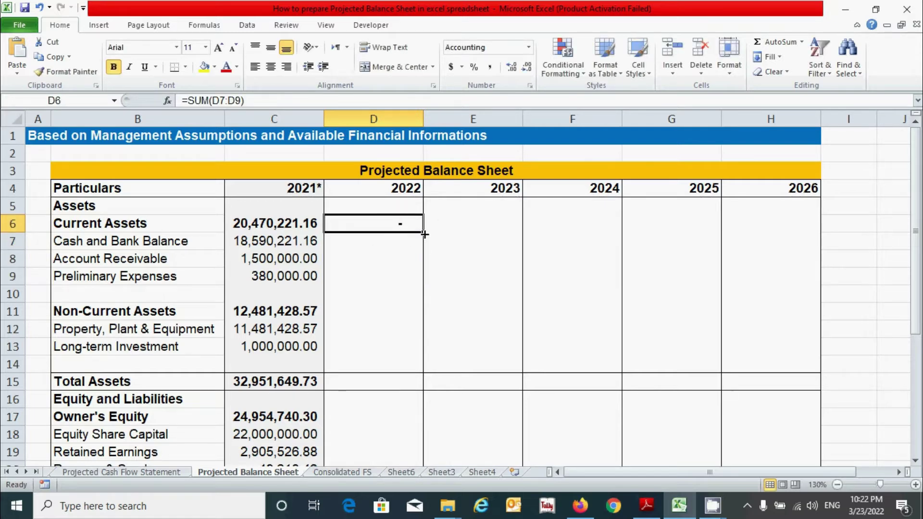
{"action": "left_click_drag", "start_coordinate": [425, 234], "coordinate": [822, 247]}
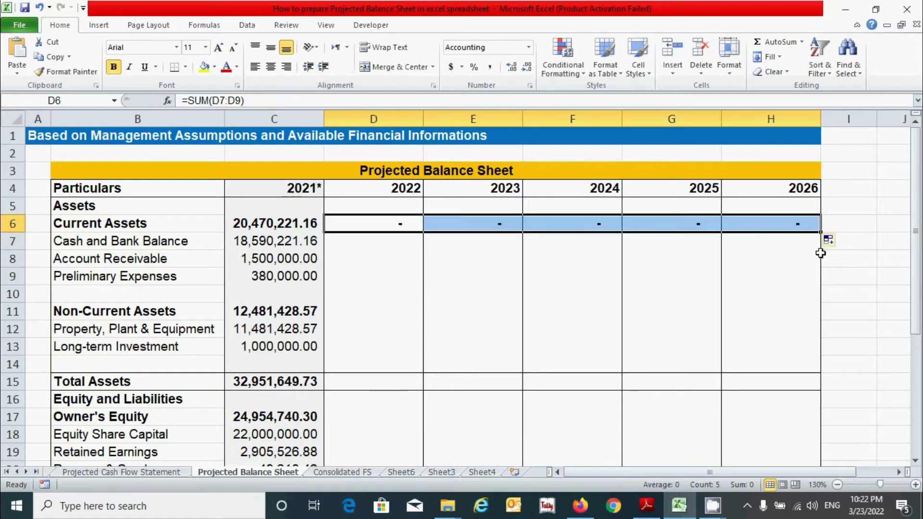
- Link the 2022 Cash and Bank Balance in D7 to closing cash in 'Projected Cash Flow Statement'!D30 and fill across through 2026
{"action": "left_click", "coordinate": [378, 249]}
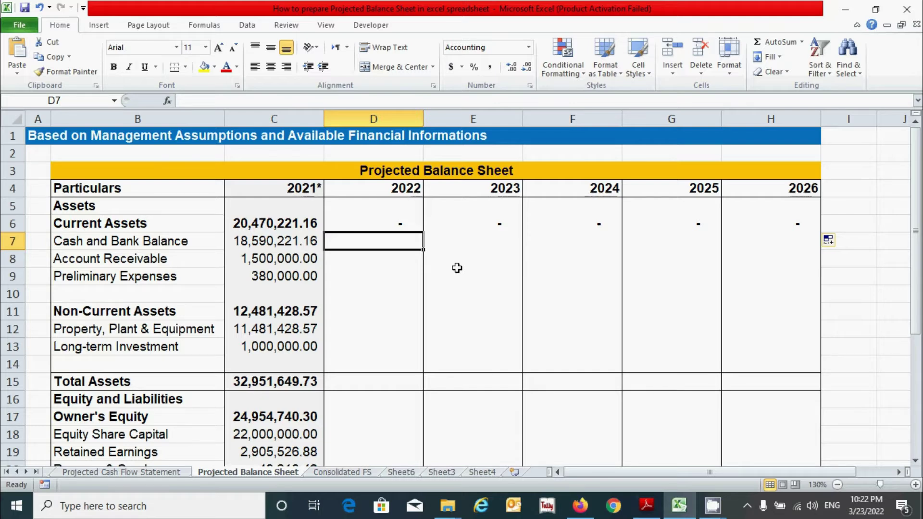
{"action": "type", "text": "="}
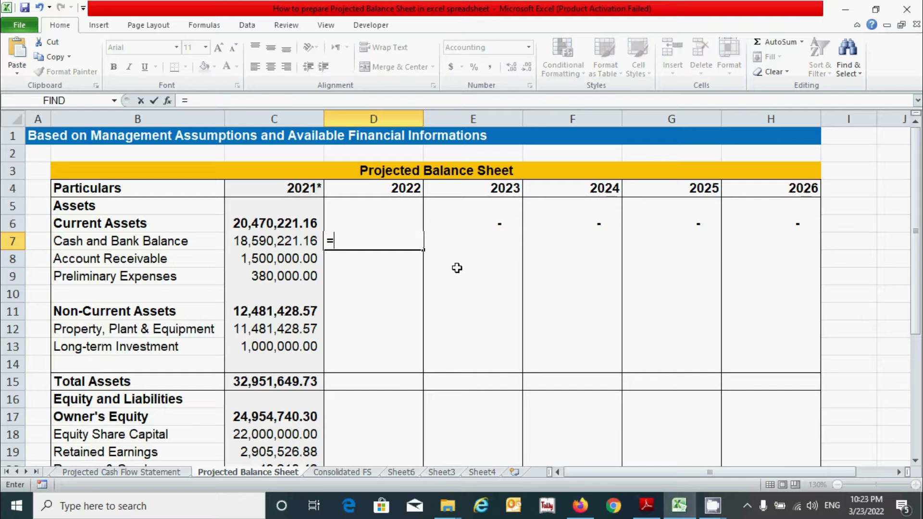
{"action": "left_click", "coordinate": [164, 473]}
{"action": "scroll", "coordinate": [500, 284], "scroll_direction": "down", "scroll_amount": 3}
{"action": "left_click", "coordinate": [490, 346]}
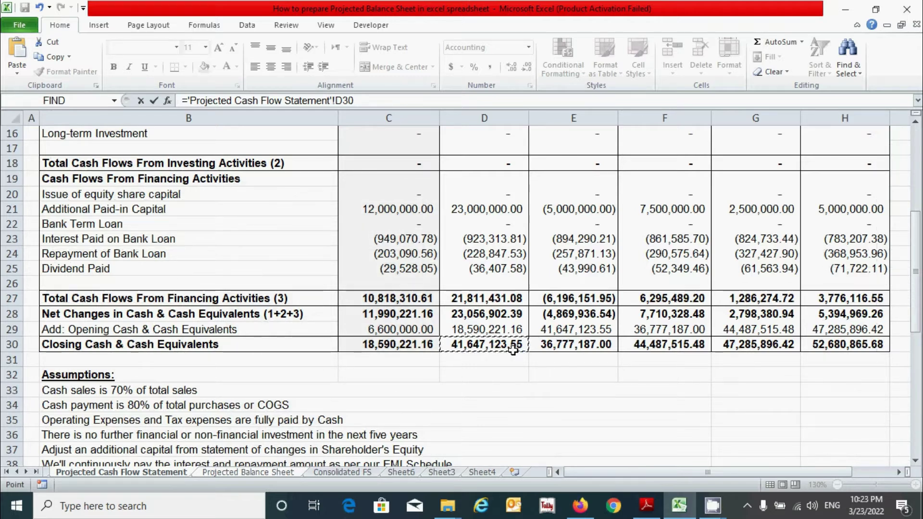
{"action": "scroll", "coordinate": [499, 345], "scroll_direction": "up", "scroll_amount": 1}
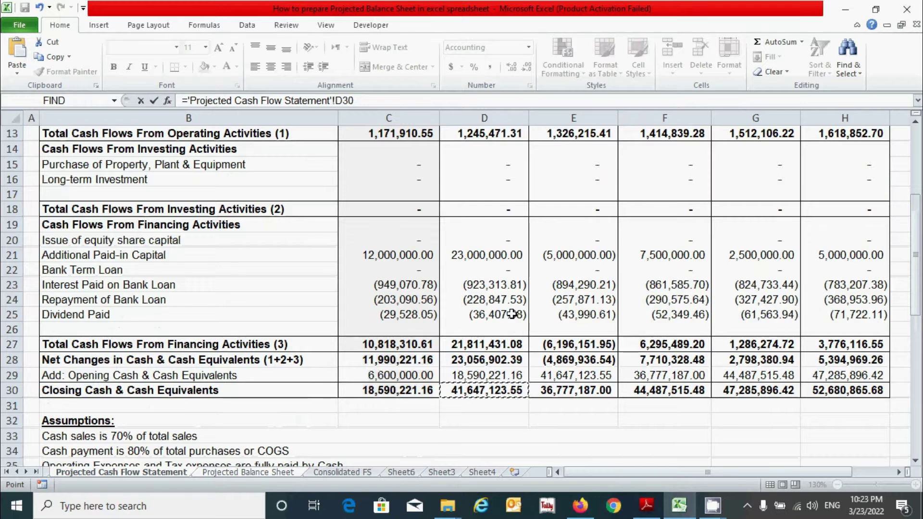
{"action": "key", "text": "Return"}
{"action": "left_click", "coordinate": [383, 239]}
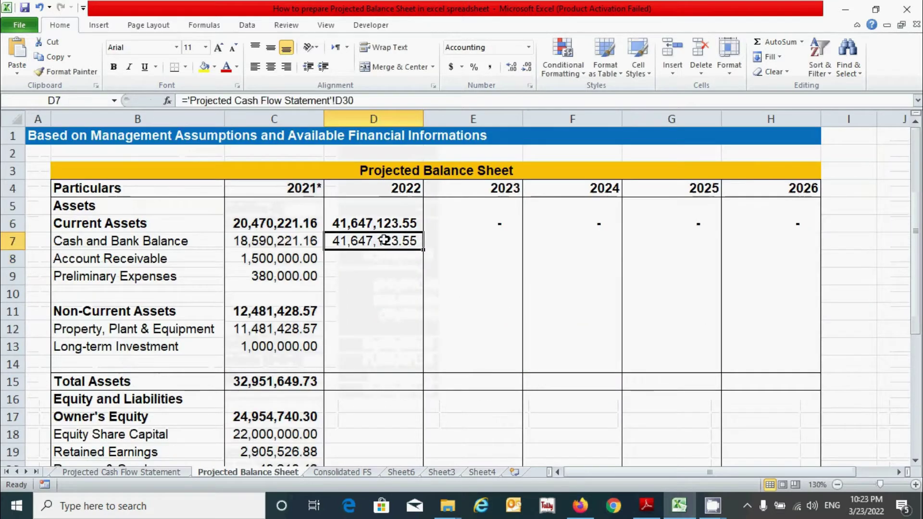
{"action": "left_click_drag", "start_coordinate": [424, 254], "coordinate": [770, 263]}
- Begin the 2022 Account Receivable formula in D8 by adding 2022 sales revenue to the 2021 balance: =C8+'Projected Income Statement'!D5
{"action": "key", "text": "Down"}
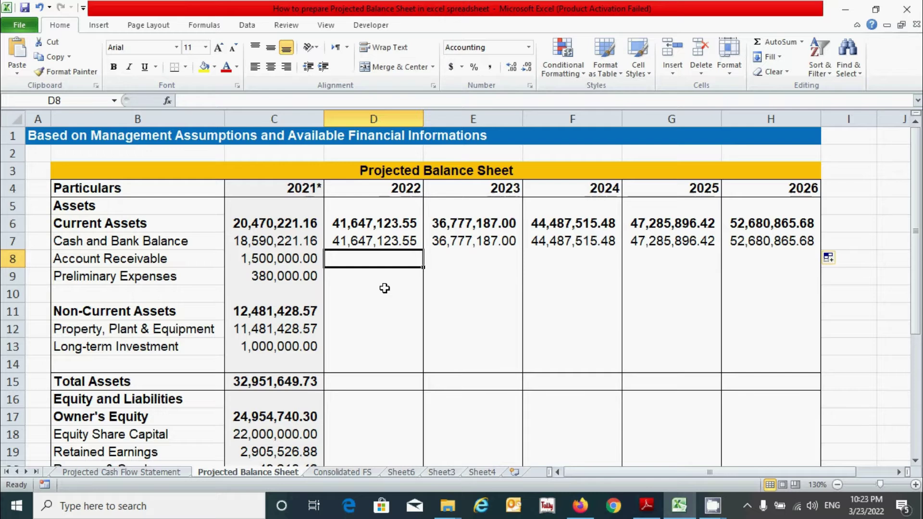
{"action": "type", "text": "="}
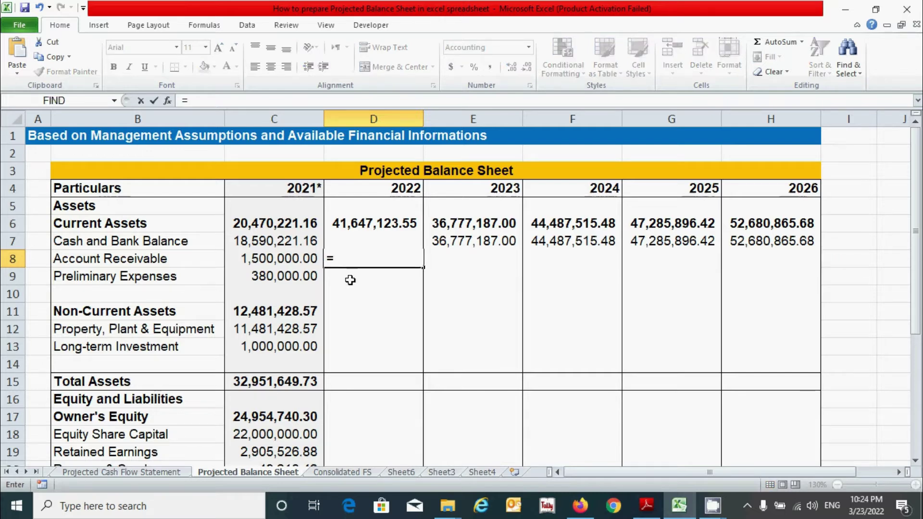
{"action": "left_click", "coordinate": [278, 261]}
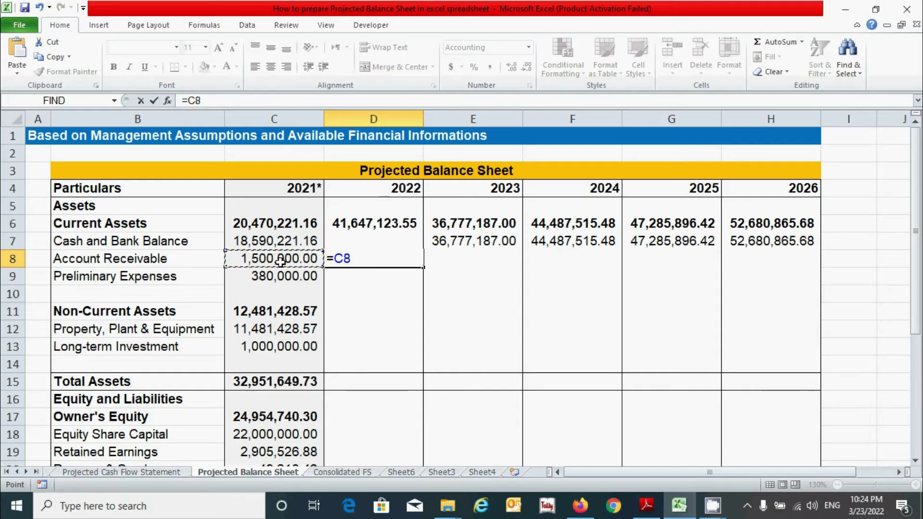
{"action": "type", "text": "+"}
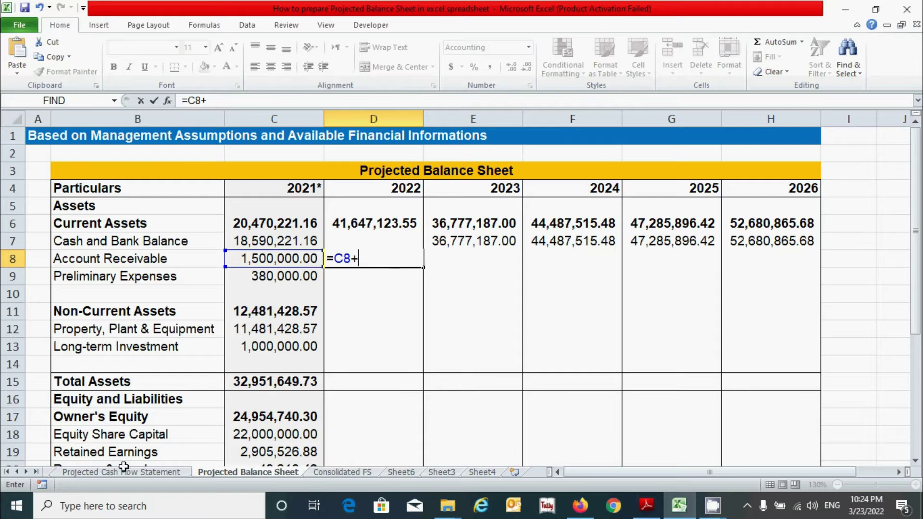
{"action": "left_click", "coordinate": [7, 472]}
{"action": "left_click", "coordinate": [208, 472]}
{"action": "scroll", "coordinate": [518, 255], "scroll_direction": "up", "scroll_amount": 2}
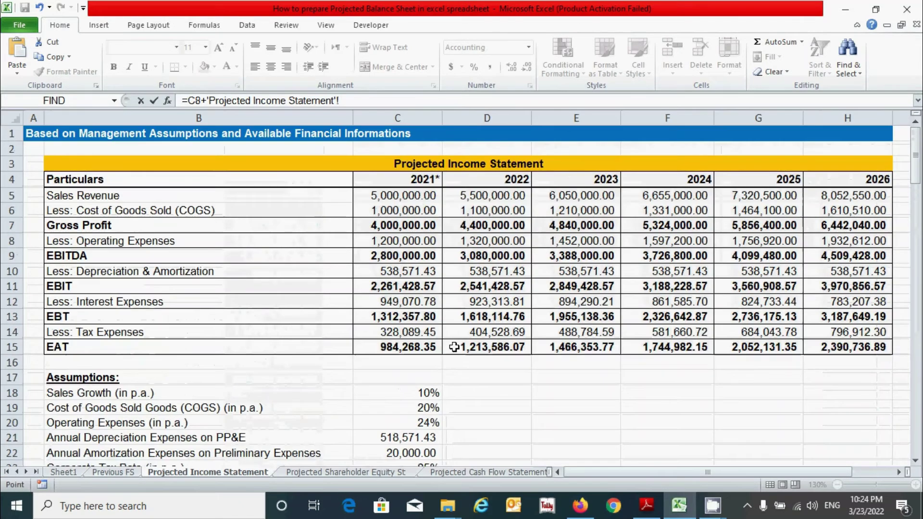
{"action": "left_click", "coordinate": [492, 196]}
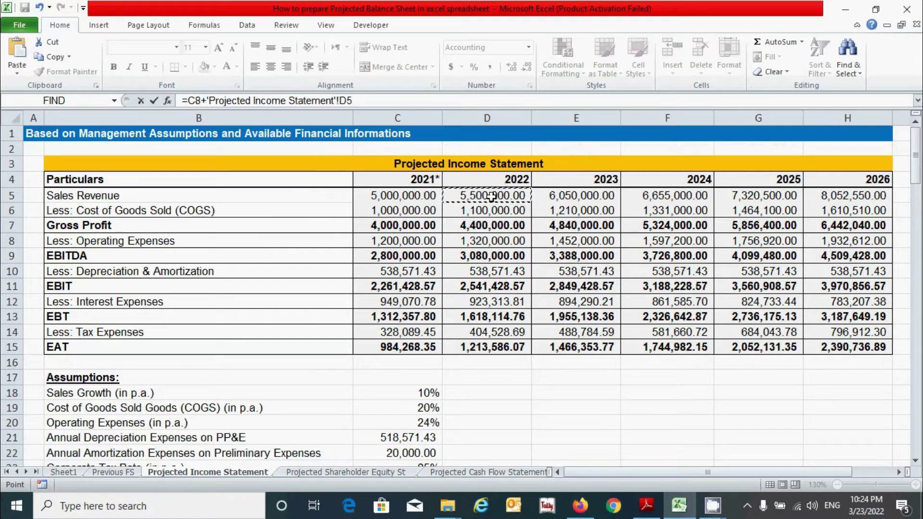
- Subtract cash received from sales, 'Projected Cash Flow Statement'!D6, in the Account Receivable formula and fill it across through 2026
{"action": "type", "text": "-"}
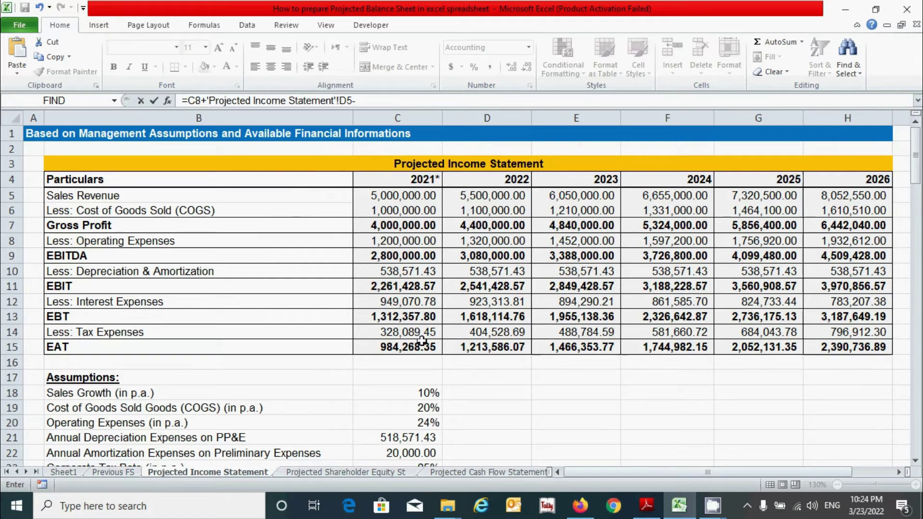
{"action": "left_click", "coordinate": [474, 474]}
{"action": "scroll", "coordinate": [556, 400], "scroll_direction": "up", "scroll_amount": 4}
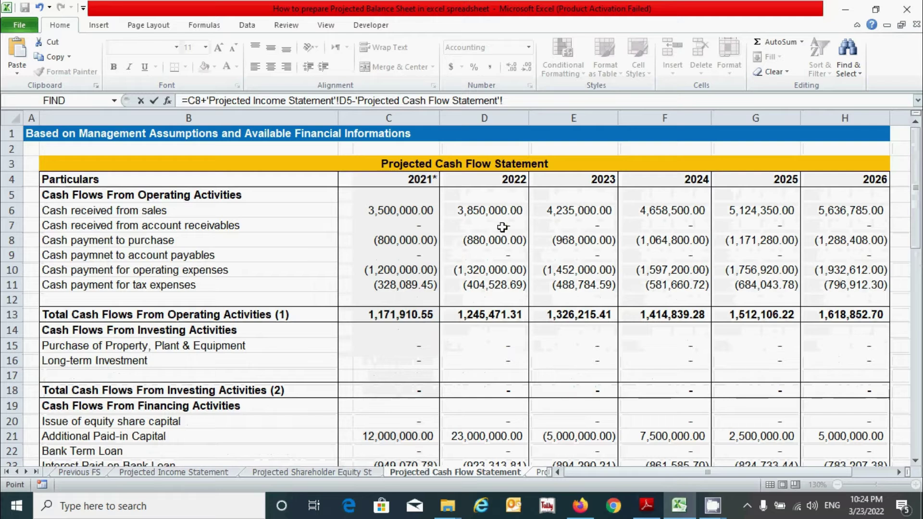
{"action": "left_click", "coordinate": [486, 212]}
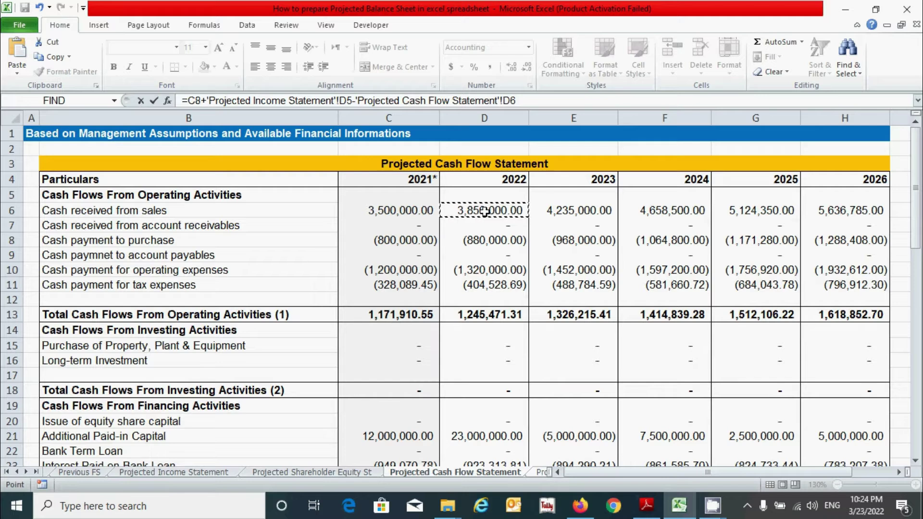
{"action": "key", "text": "Return"}
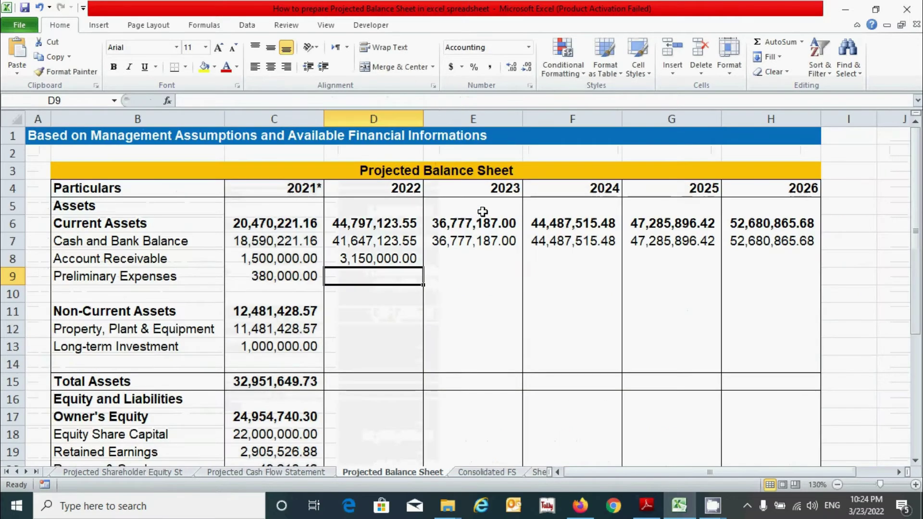
{"action": "left_click", "coordinate": [411, 257]}
{"action": "left_click_drag", "start_coordinate": [434, 272], "coordinate": [783, 281]}
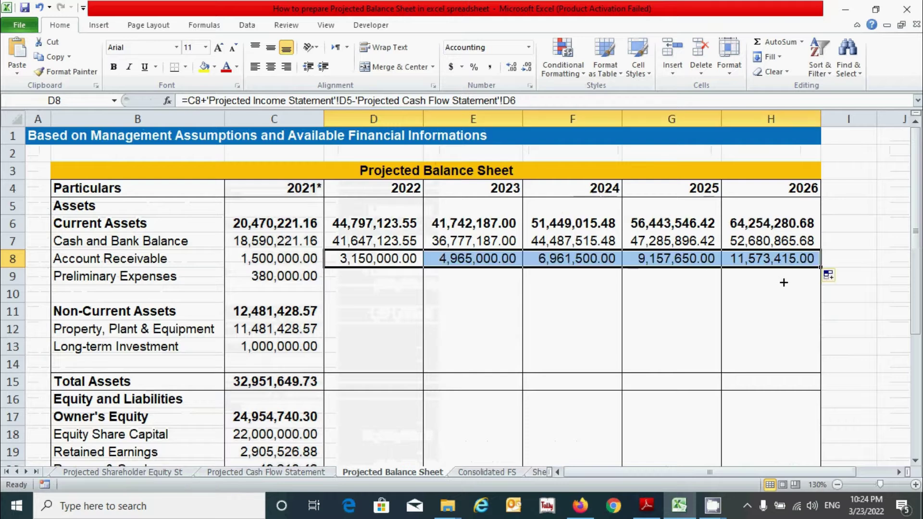
- Compute 2022 Preliminary Expenses in D9 as =C9-'Projected Income Statement'!$C$22, deducting annual amortization, and fill the formula across through 2026
{"action": "left_click", "coordinate": [377, 280]}
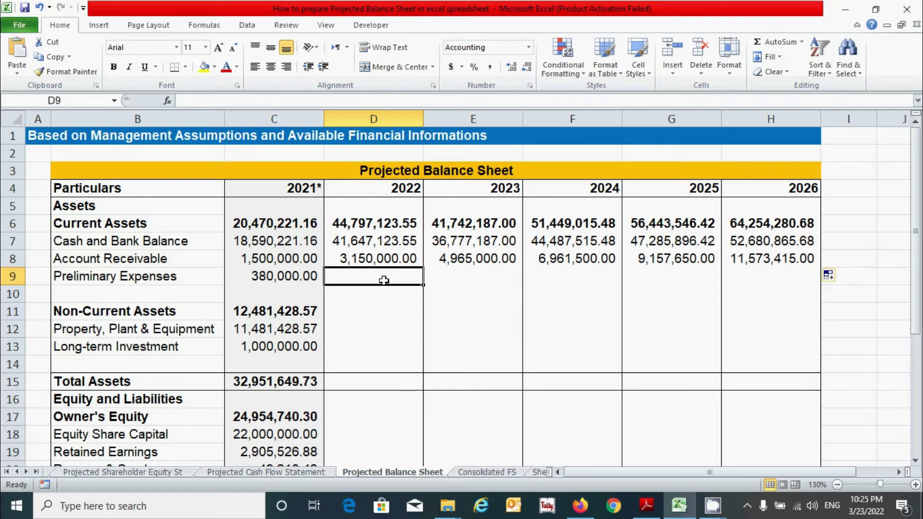
{"action": "type", "text": "="}
{"action": "left_click", "coordinate": [287, 278]}
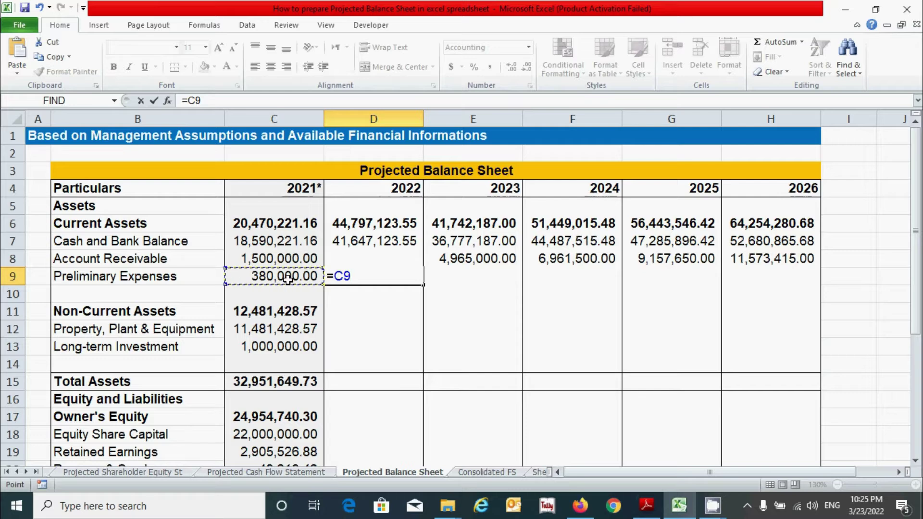
{"action": "type", "text": "-"}
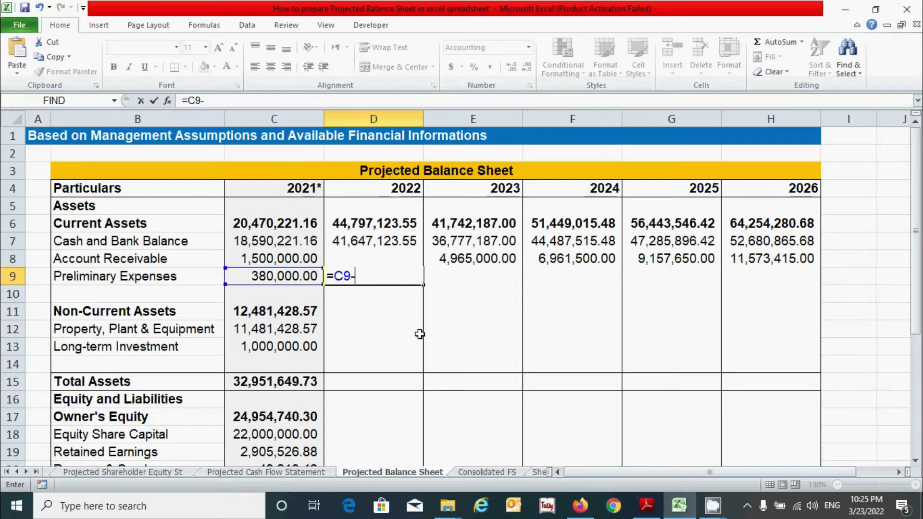
{"action": "left_click", "coordinate": [6, 472]}
{"action": "left_click", "coordinate": [182, 471]}
{"action": "scroll", "coordinate": [342, 389], "scroll_direction": "down", "scroll_amount": 1}
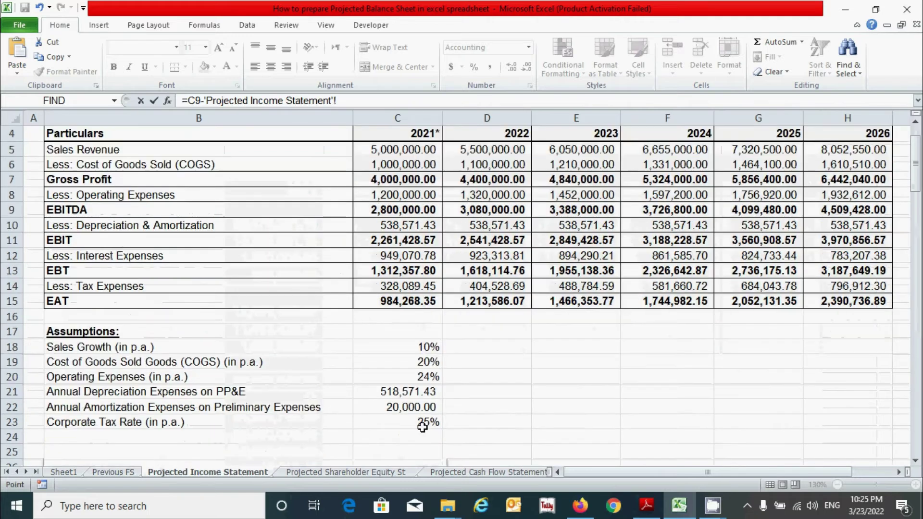
{"action": "left_click", "coordinate": [405, 409]}
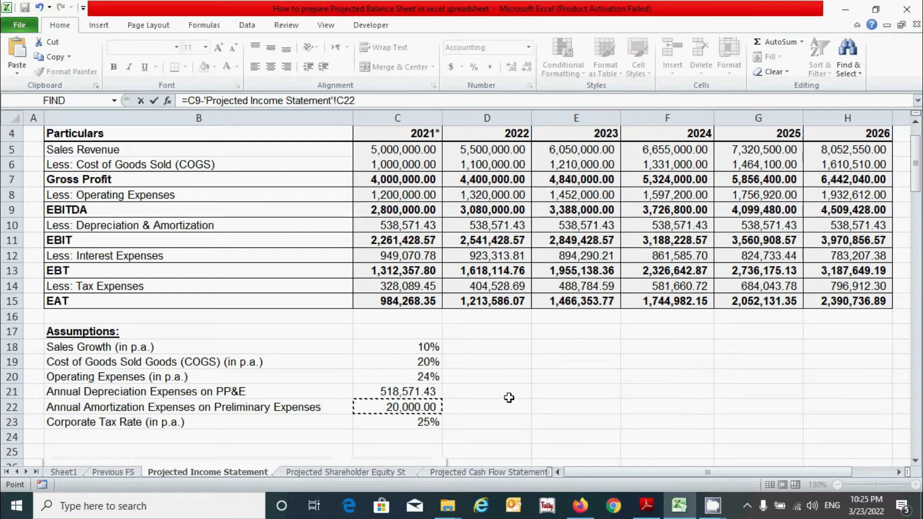
{"action": "key", "text": "F4"}
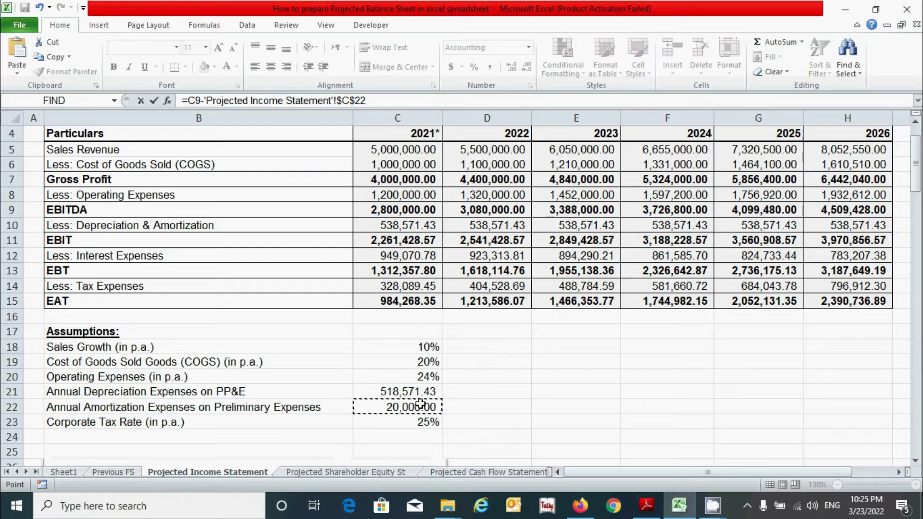
{"action": "key", "text": "Return"}
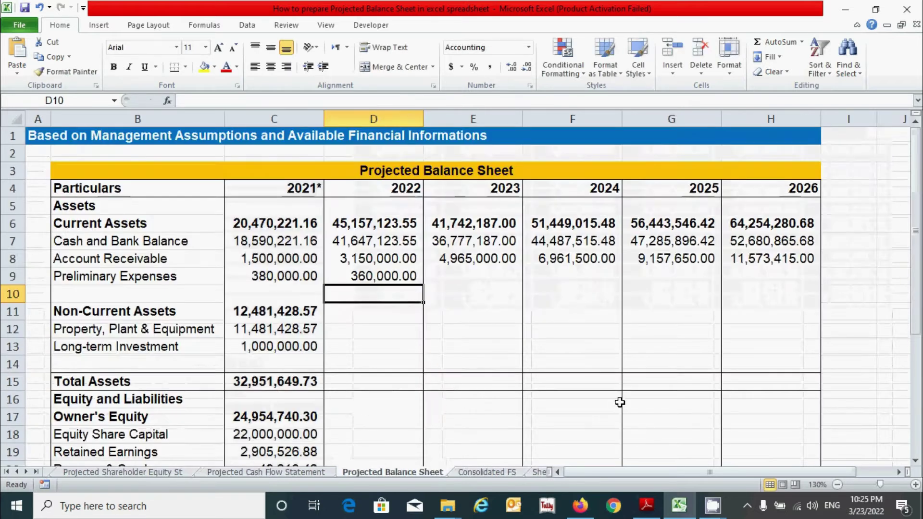
{"action": "left_click", "coordinate": [417, 282]}
{"action": "left_click_drag", "start_coordinate": [426, 288], "coordinate": [741, 315]}
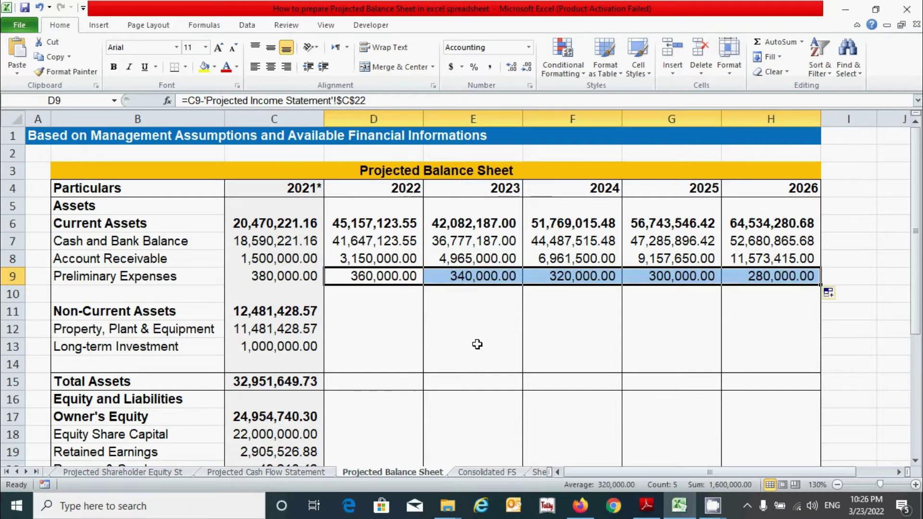
- Total the 2022 Non-Current Assets in D11 with =SUM(D12:D13) and fill the formula across through 2026
{"action": "left_click", "coordinate": [394, 312]}
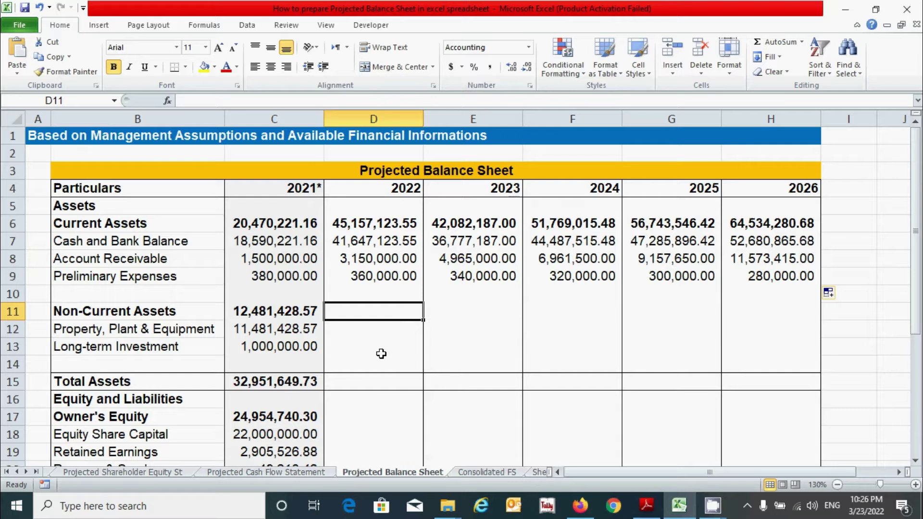
{"action": "left_click_drag", "start_coordinate": [297, 328], "coordinate": [293, 356]}
{"action": "left_click", "coordinate": [361, 309]}
{"action": "type", "text": "="}
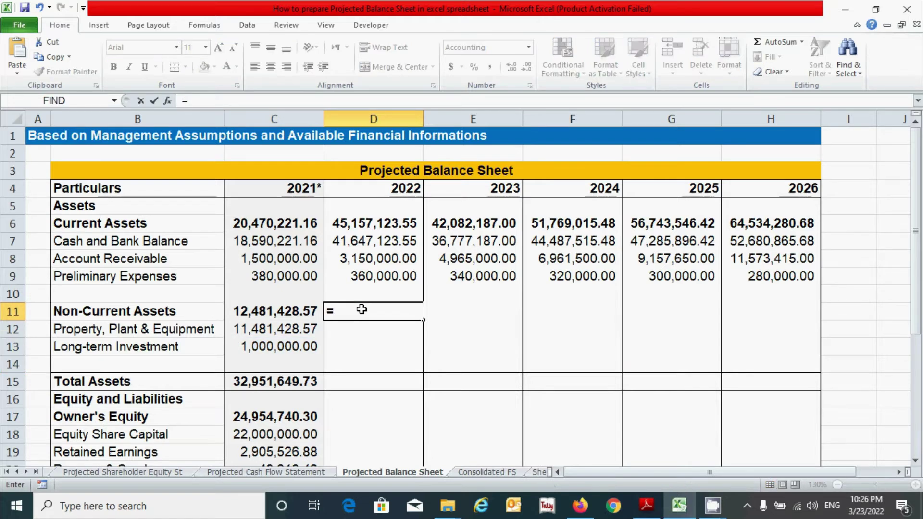
{"action": "type", "text": "sum"}
{"action": "key", "text": "Tab"}
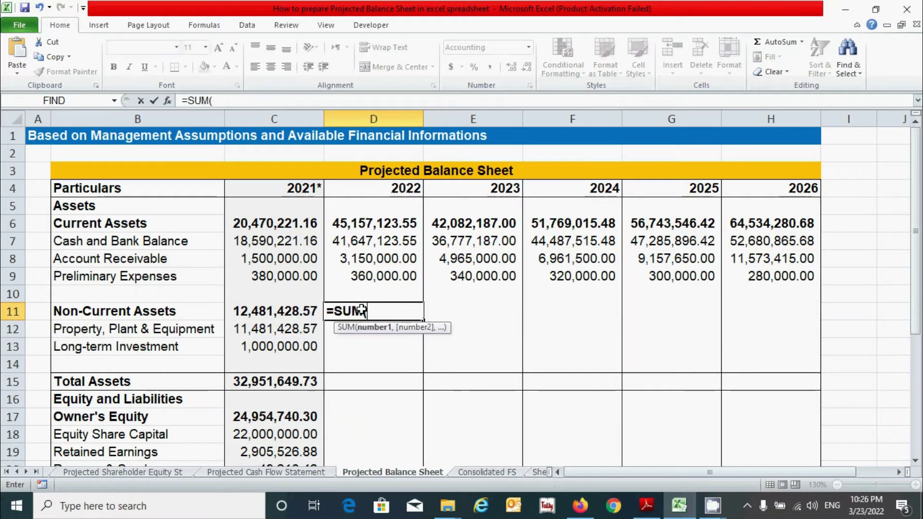
{"action": "left_click_drag", "start_coordinate": [348, 349], "coordinate": [351, 326]}
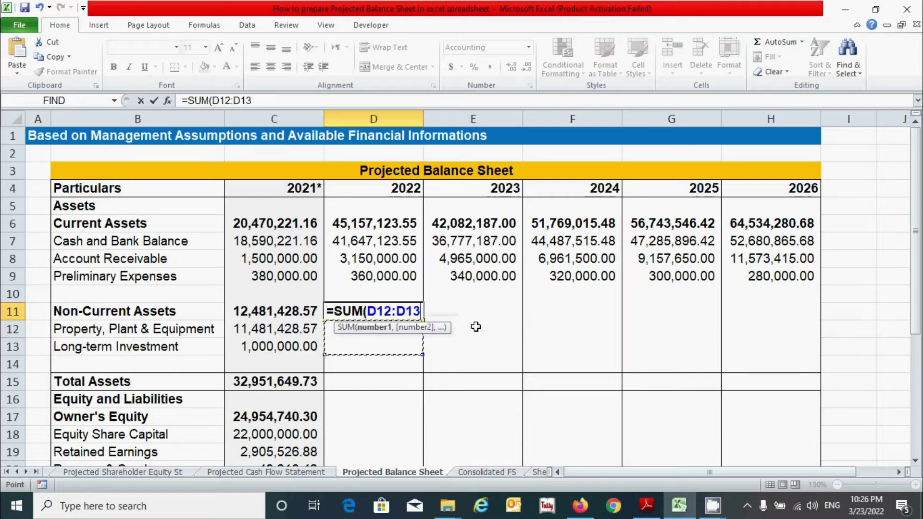
{"action": "type", "text": ")"}
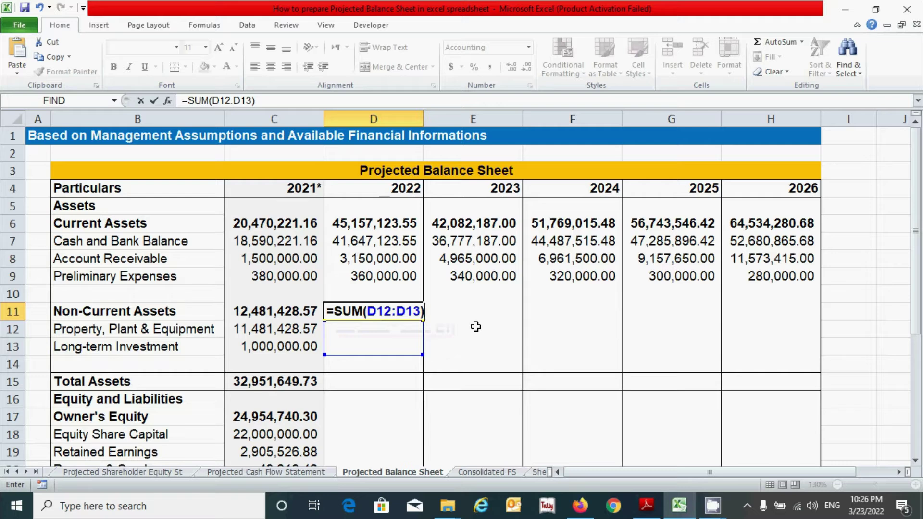
{"action": "key", "text": "Return"}
{"action": "left_click", "coordinate": [411, 307]}
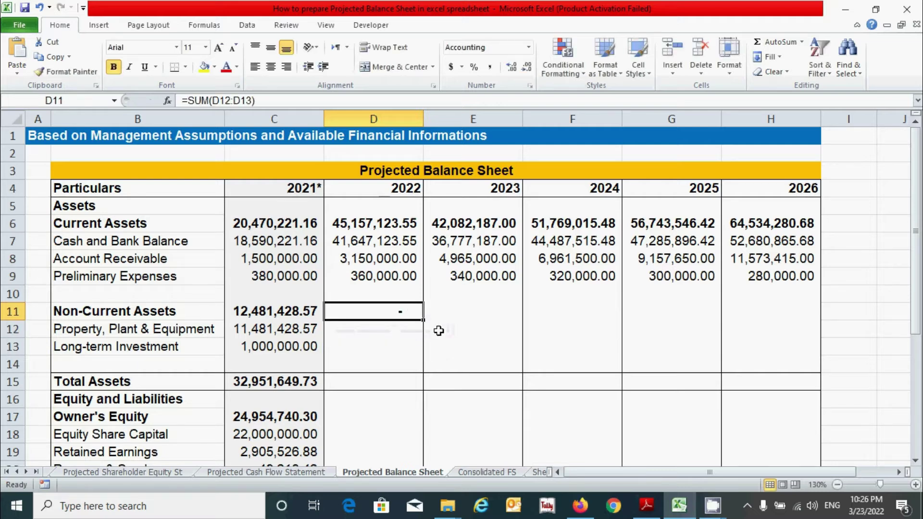
{"action": "left_click_drag", "start_coordinate": [422, 322], "coordinate": [754, 336]}
- Compute 2022 Property, Plant & Equipment in D12 as =C12-'Projected Income Statement'!$C$21, deducting annual depreciation, and fill it across through 2026
{"action": "left_click", "coordinate": [369, 336]}
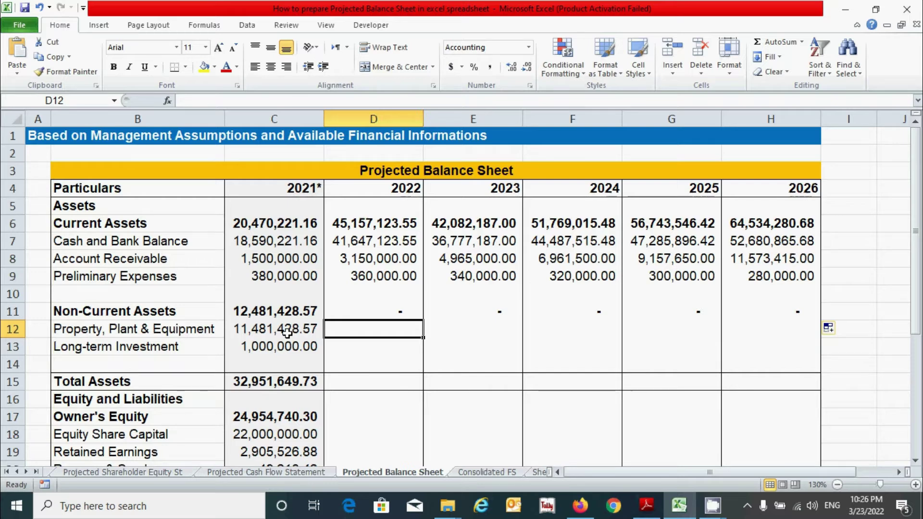
{"action": "type", "text": "="}
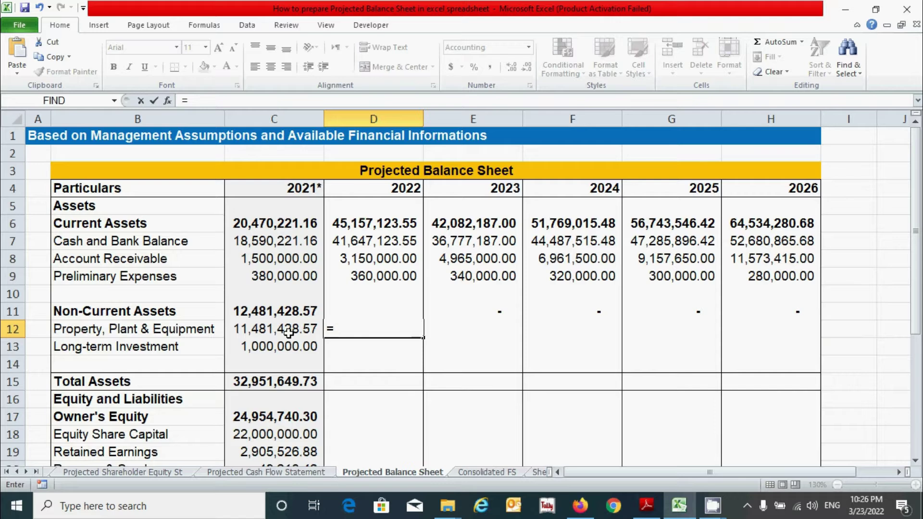
{"action": "left_click", "coordinate": [289, 333]}
{"action": "type", "text": "-"}
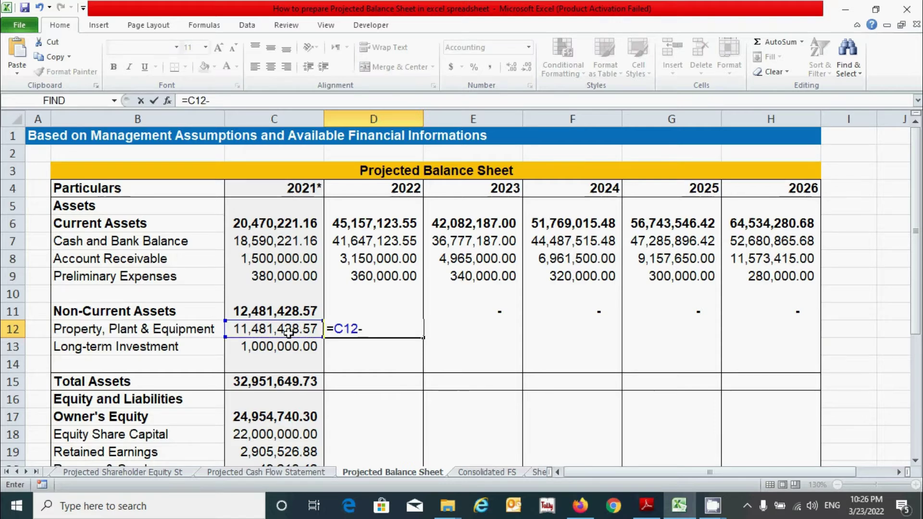
{"action": "left_click", "coordinate": [6, 471]}
{"action": "left_click", "coordinate": [208, 471]}
{"action": "left_click", "coordinate": [402, 392]}
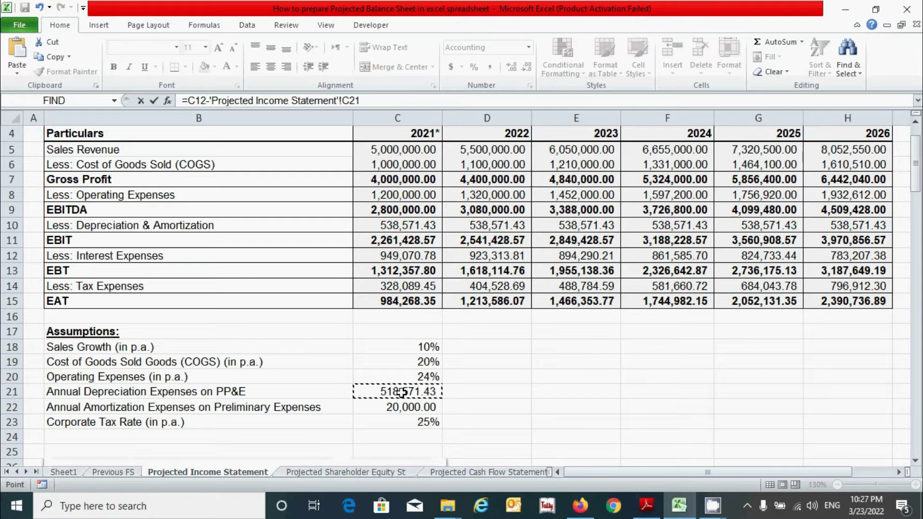
{"action": "key", "text": "F4"}
{"action": "key", "text": "Return"}
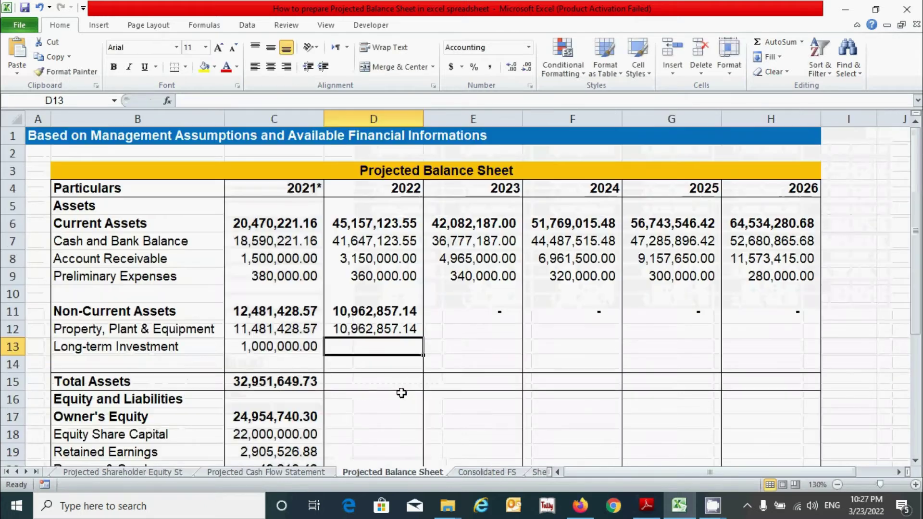
{"action": "left_click", "coordinate": [393, 328]}
{"action": "left_click_drag", "start_coordinate": [423, 337], "coordinate": [790, 351]}
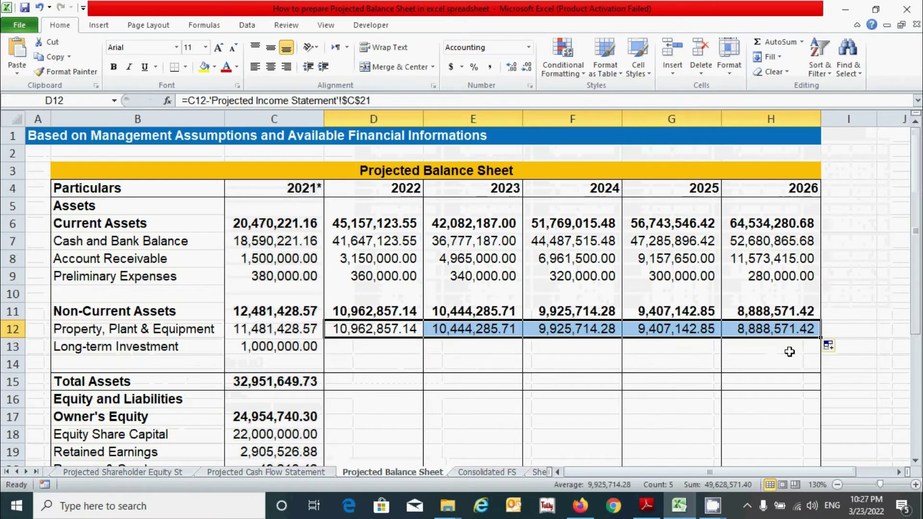
- Compute 2022 Long-term Investment in D13 as =C13+'Projected Cash Flow Statement'!D16 and fill the formula across through 2026
{"action": "left_click", "coordinate": [381, 349]}
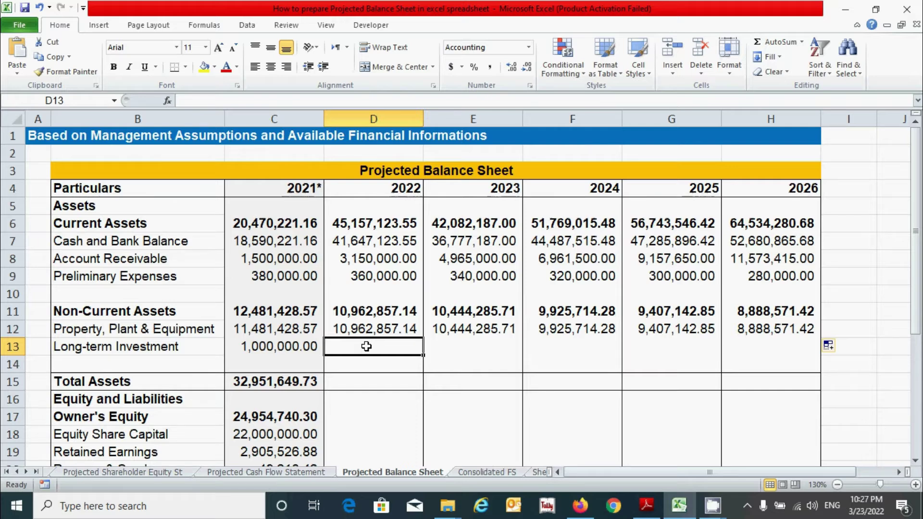
{"action": "type", "text": "="}
{"action": "left_click", "coordinate": [294, 344]}
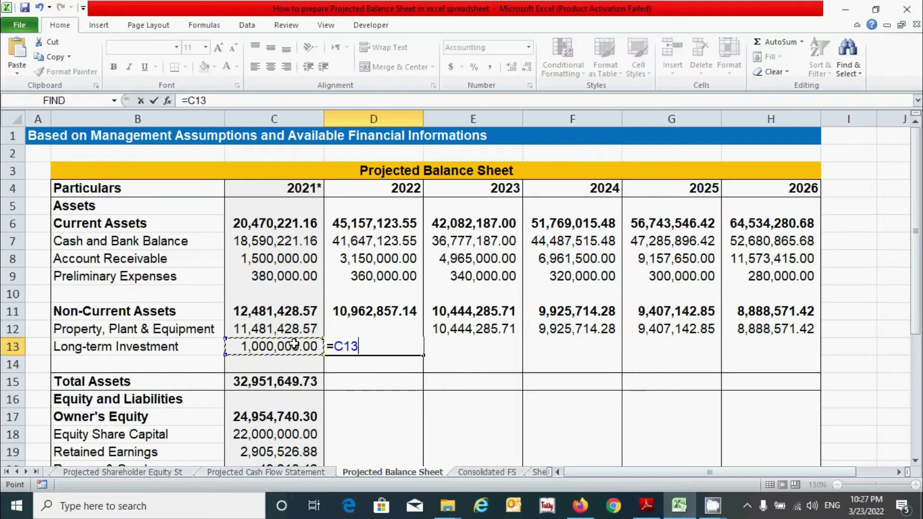
{"action": "type", "text": "+"}
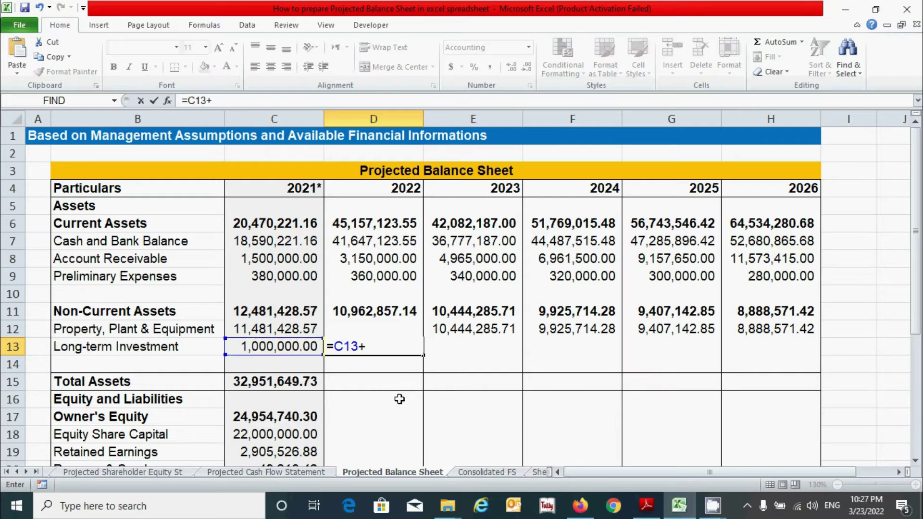
{"action": "left_click", "coordinate": [306, 472]}
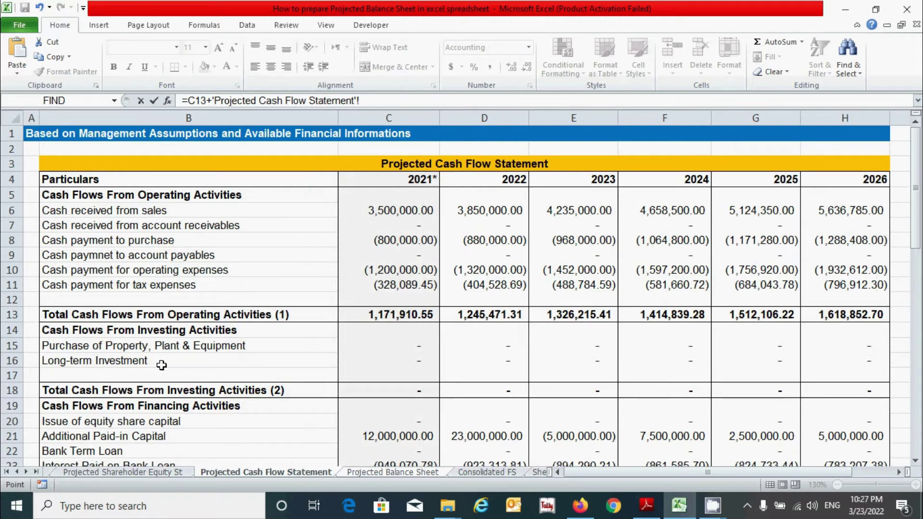
{"action": "left_click", "coordinate": [504, 360]}
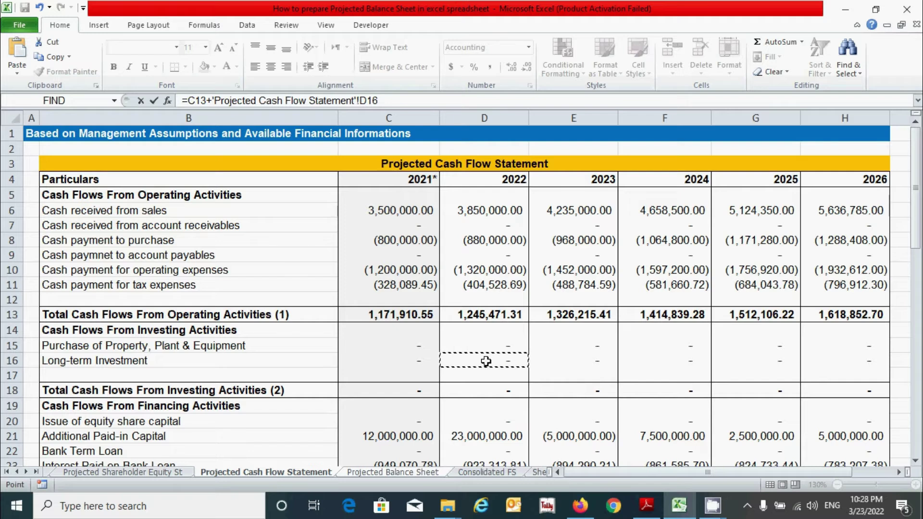
{"action": "key", "text": "Return"}
{"action": "left_click", "coordinate": [388, 345]}
{"action": "left_click_drag", "start_coordinate": [423, 355], "coordinate": [764, 366]}
- Add current and non-current assets for 2022 Total Assets in D15 with =SUM(D6,D11) and fill the formula across through 2026
{"action": "left_click", "coordinate": [373, 380]}
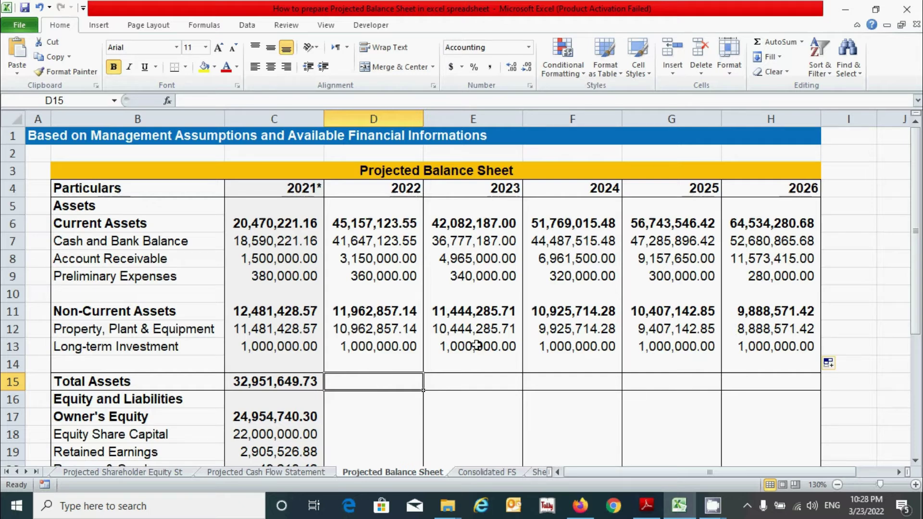
{"action": "type", "text": "=su"}
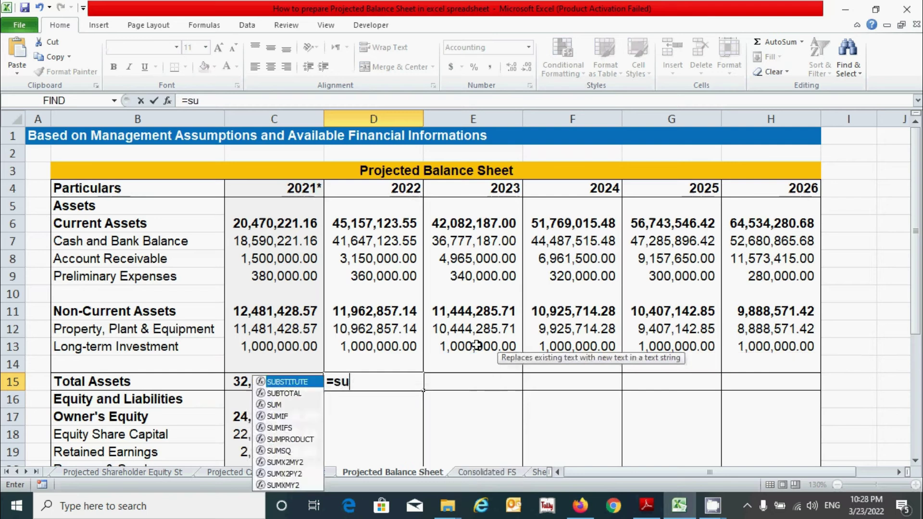
{"action": "type", "text": "m"}
{"action": "key", "text": "Tab"}
{"action": "left_click", "coordinate": [380, 221]}
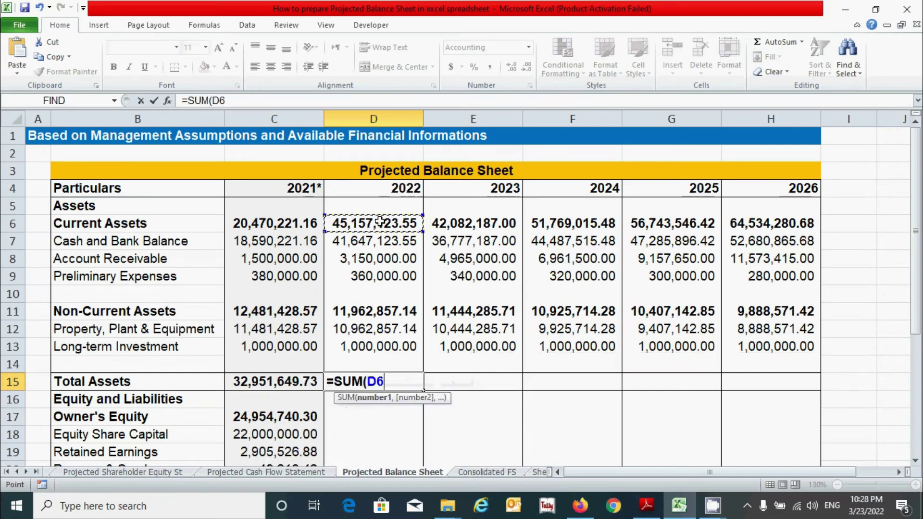
{"action": "type", "text": ","}
{"action": "left_click", "coordinate": [368, 311]}
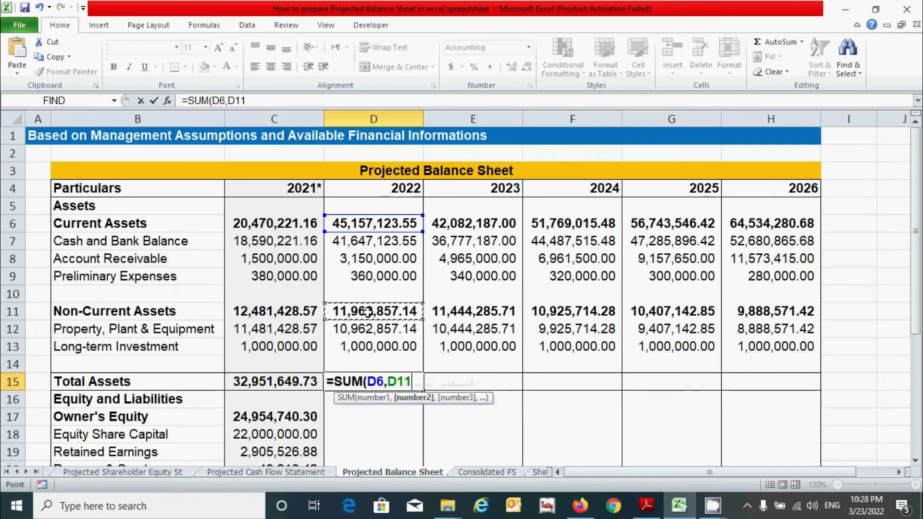
{"action": "type", "text": ")"}
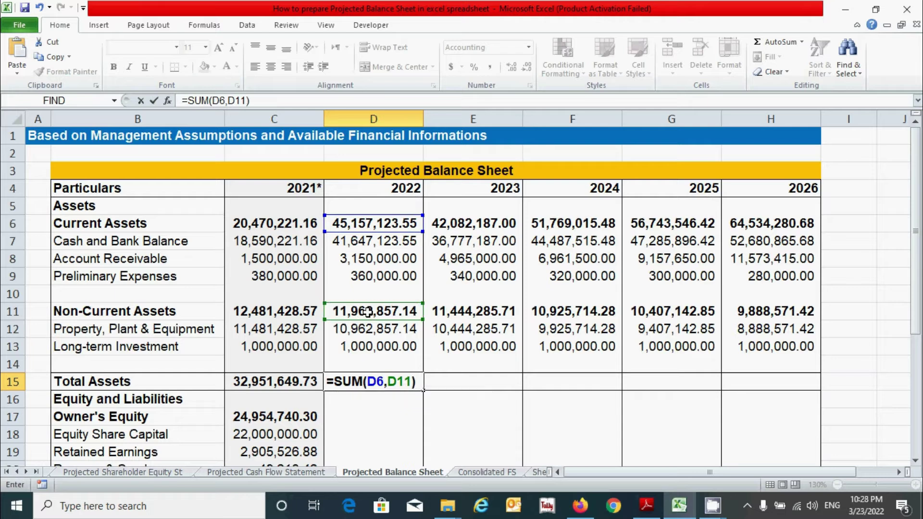
{"action": "key", "text": "Return"}
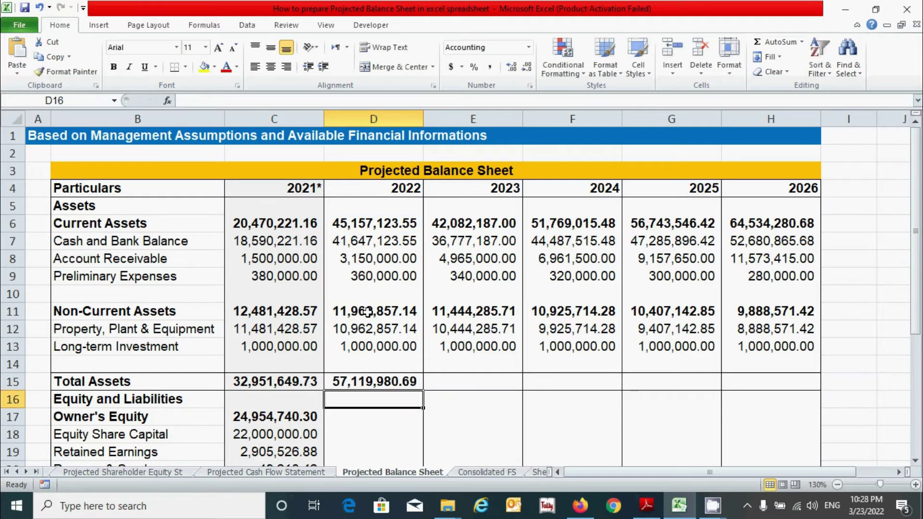
{"action": "left_click", "coordinate": [380, 381]}
{"action": "left_click_drag", "start_coordinate": [420, 394], "coordinate": [812, 387]}
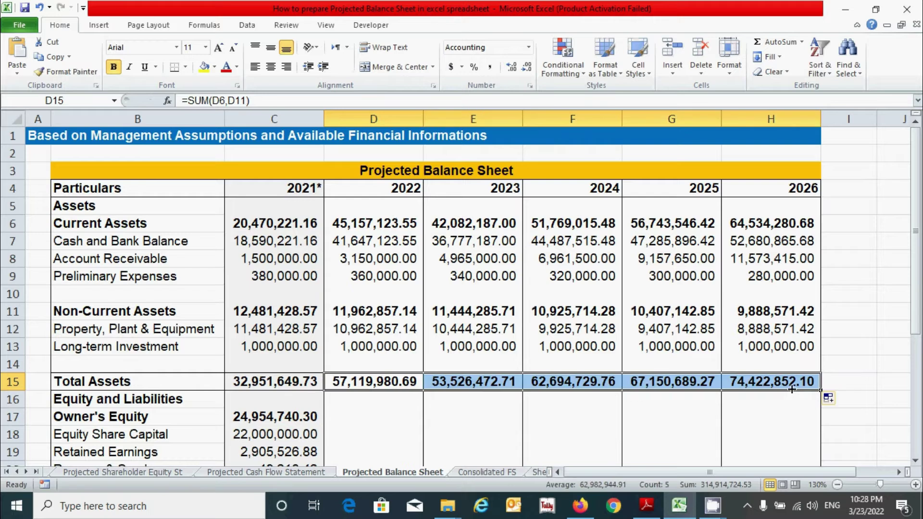
- Total the 2022 Owner's Equity in D17 with =SUM(D18:D20) and fill the formula across through 2026
{"action": "left_click", "coordinate": [533, 334]}
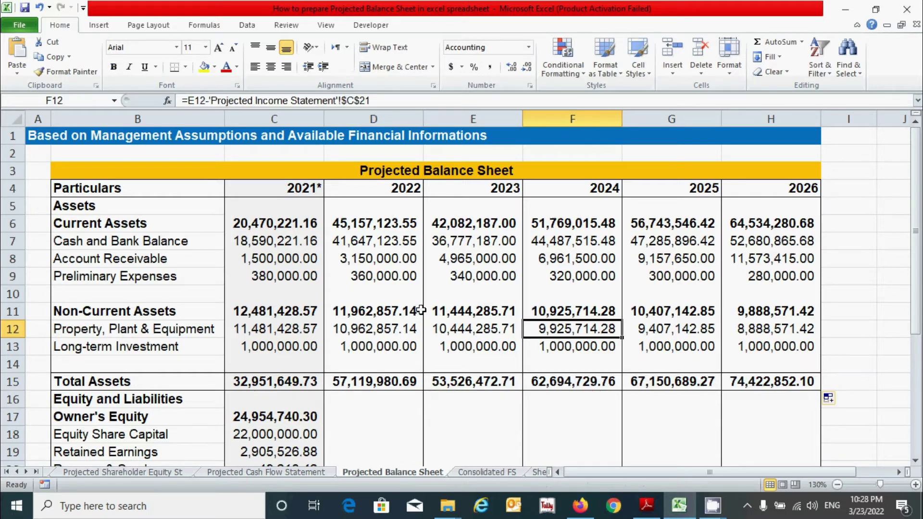
{"action": "scroll", "coordinate": [420, 309], "scroll_direction": "down", "scroll_amount": 4}
{"action": "left_click", "coordinate": [365, 206]}
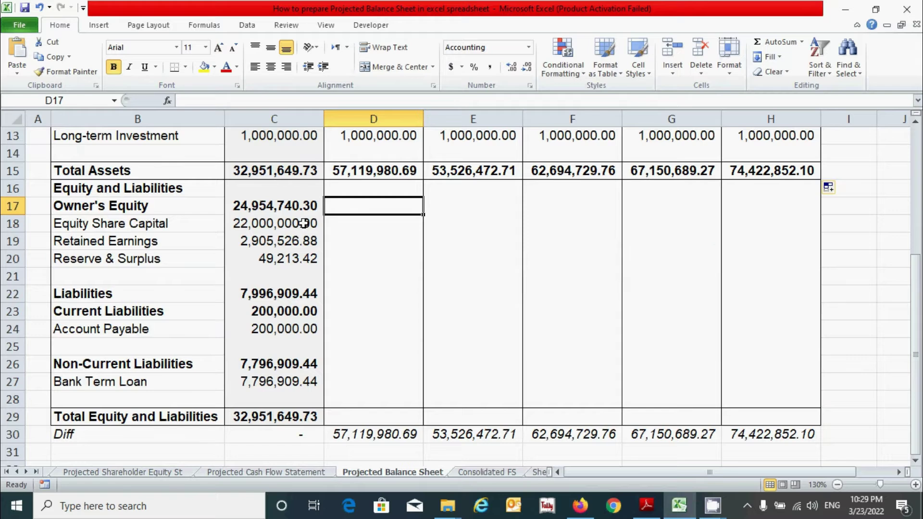
{"action": "left_click_drag", "start_coordinate": [305, 223], "coordinate": [309, 259]}
{"action": "left_click", "coordinate": [354, 206]}
{"action": "type", "text": "="}
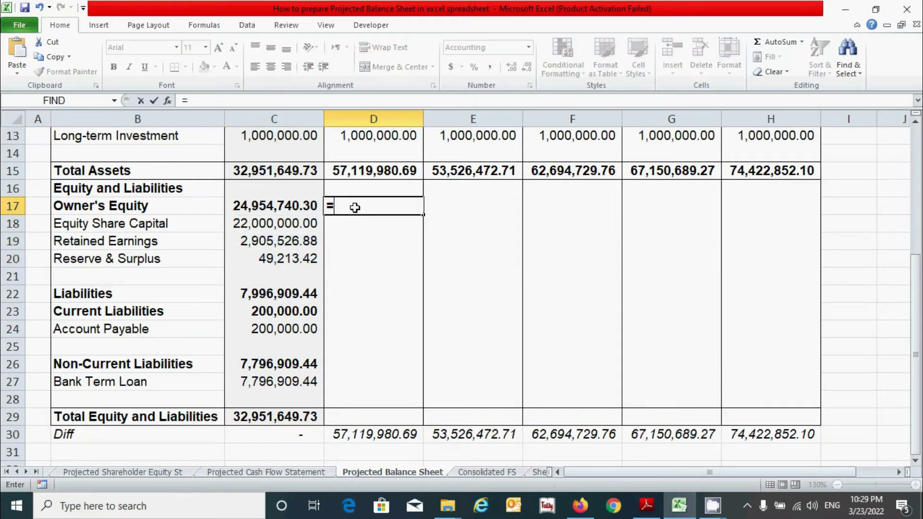
{"action": "type", "text": "sum"}
{"action": "key", "text": "Tab"}
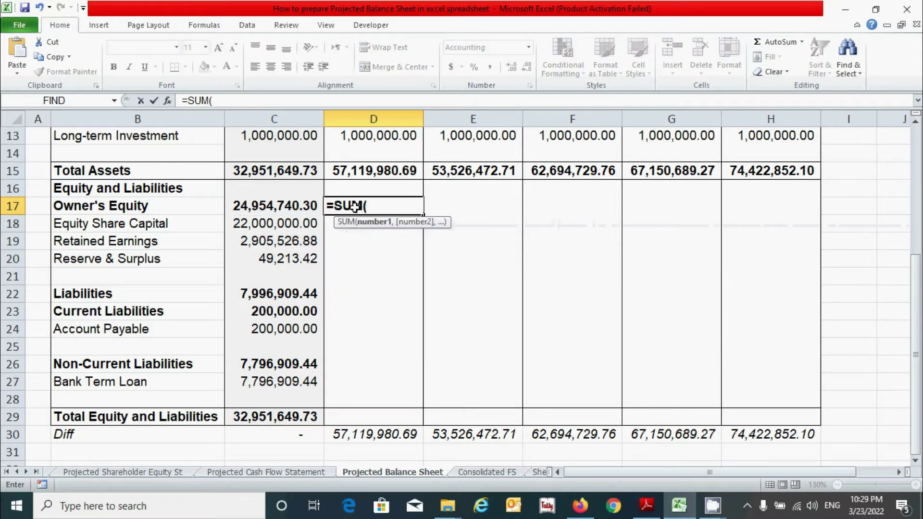
{"action": "left_click", "coordinate": [361, 260]}
{"action": "left_click_drag", "start_coordinate": [361, 260], "coordinate": [370, 229]}
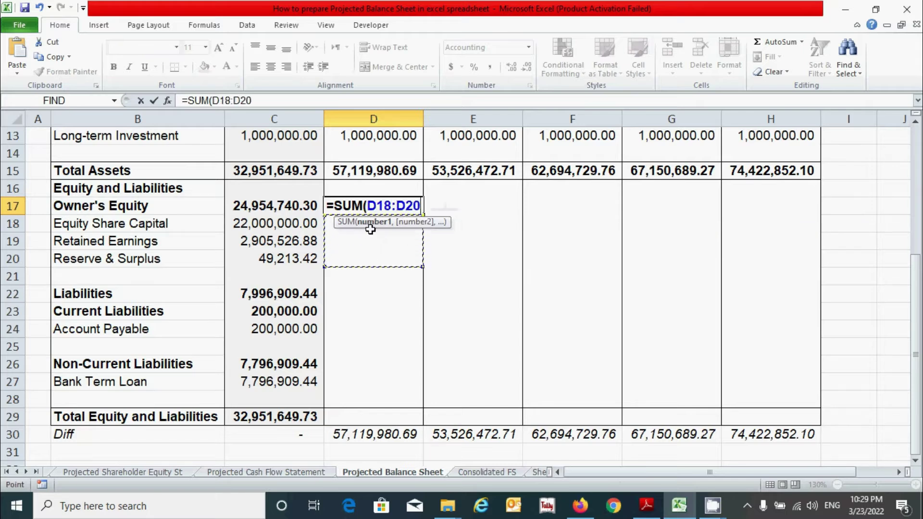
{"action": "type", "text": ")"}
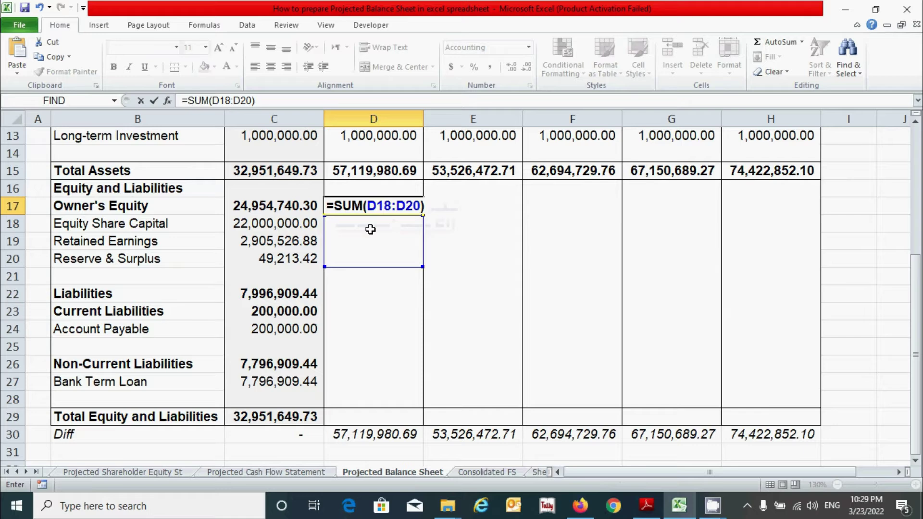
{"action": "key", "text": "Return"}
{"action": "left_click", "coordinate": [412, 206]}
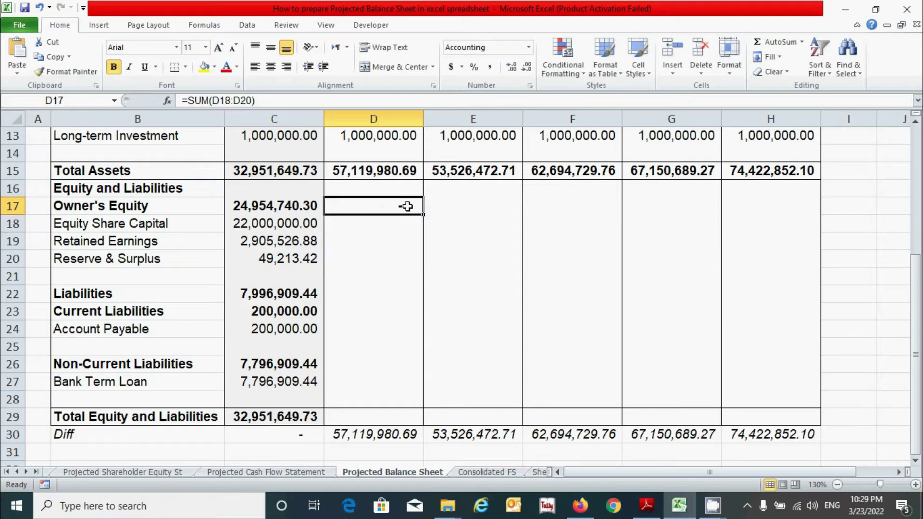
{"action": "left_click_drag", "start_coordinate": [424, 217], "coordinate": [788, 225]}
- Compute 2022 Equity Share Capital in D18 as ='Projected Shareholder Equity St'!D6+'Projected Shareholder Equity St'!D7 and fill it across through 2026
{"action": "left_click", "coordinate": [363, 225]}
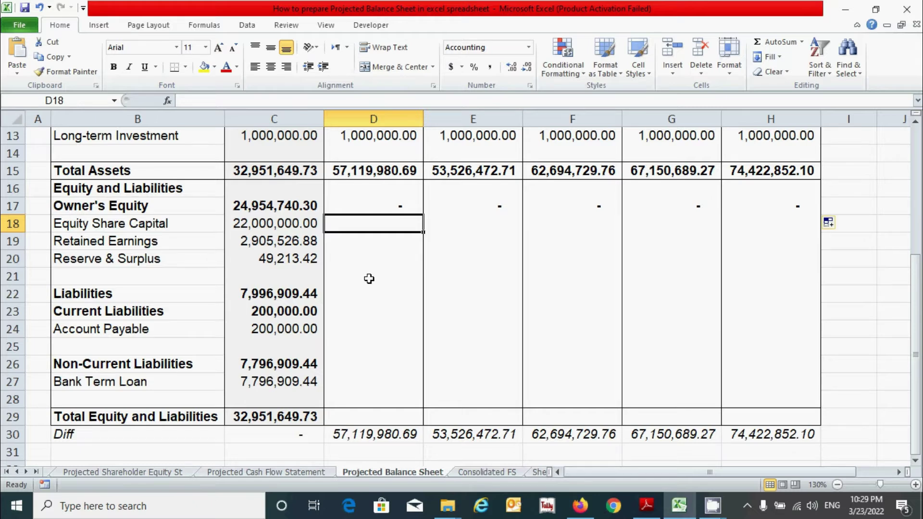
{"action": "type", "text": "="}
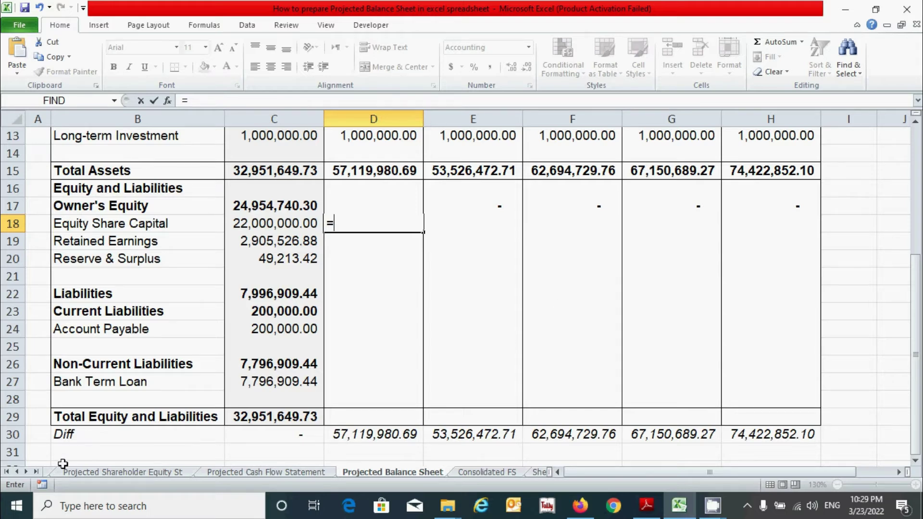
{"action": "left_click", "coordinate": [118, 472]}
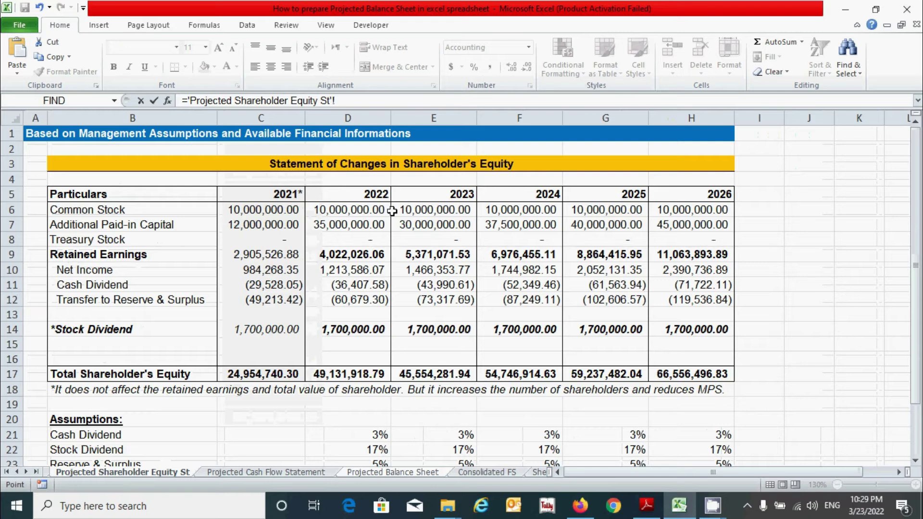
{"action": "left_click", "coordinate": [348, 210]}
{"action": "type", "text": "+"}
{"action": "left_click", "coordinate": [348, 225]}
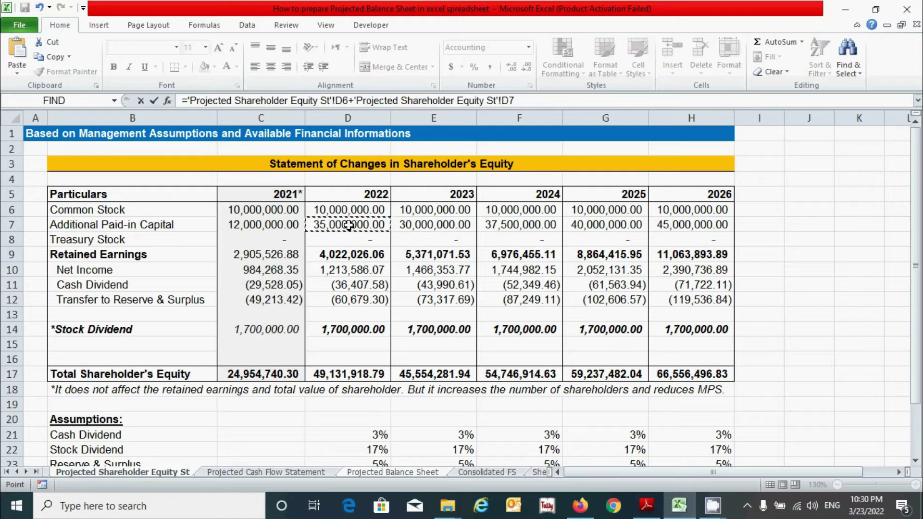
{"action": "key", "text": "Return"}
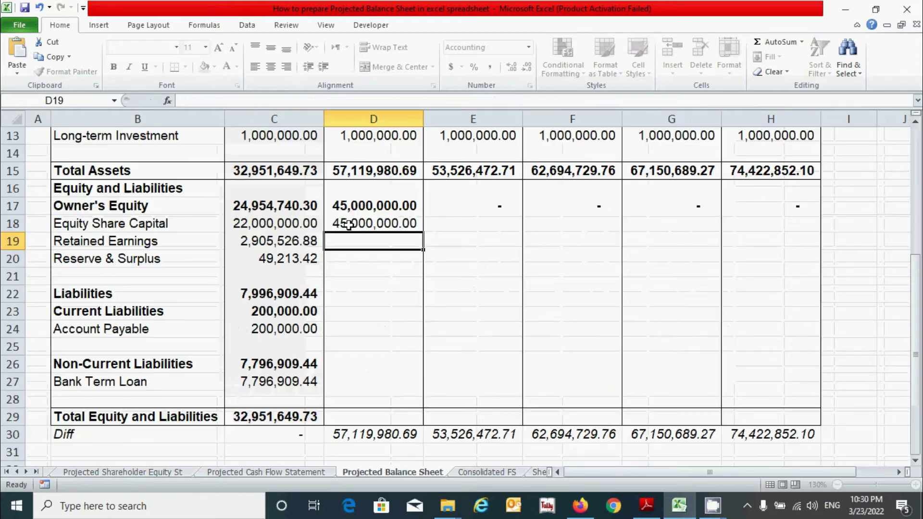
{"action": "left_click", "coordinate": [354, 224]}
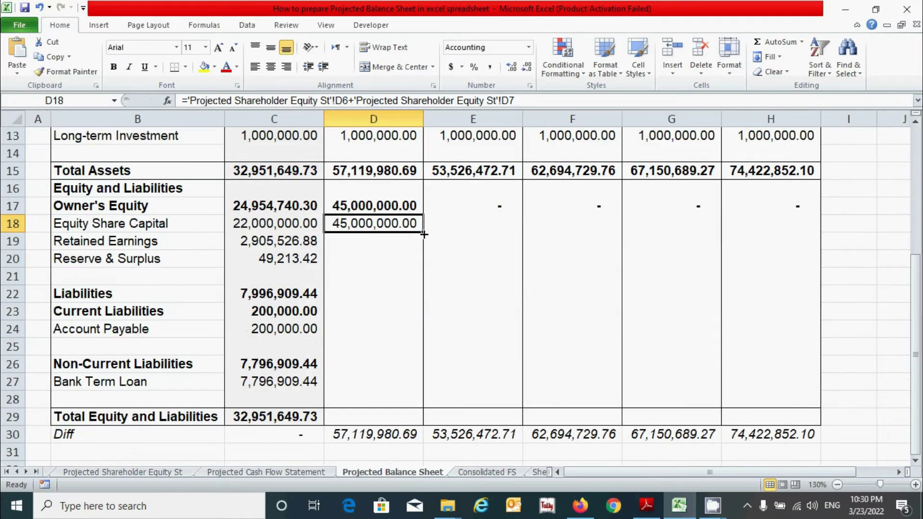
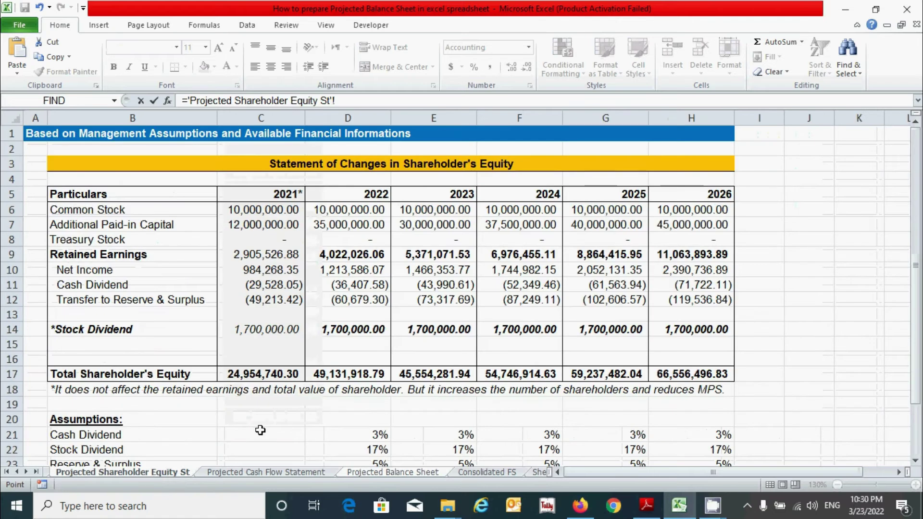
- Link 2022 Retained Earnings in D19 to ='Projected Shareholder Equity St'!D9 and fill the formula across through 2026
{"action": "left_click", "coordinate": [333, 255]}
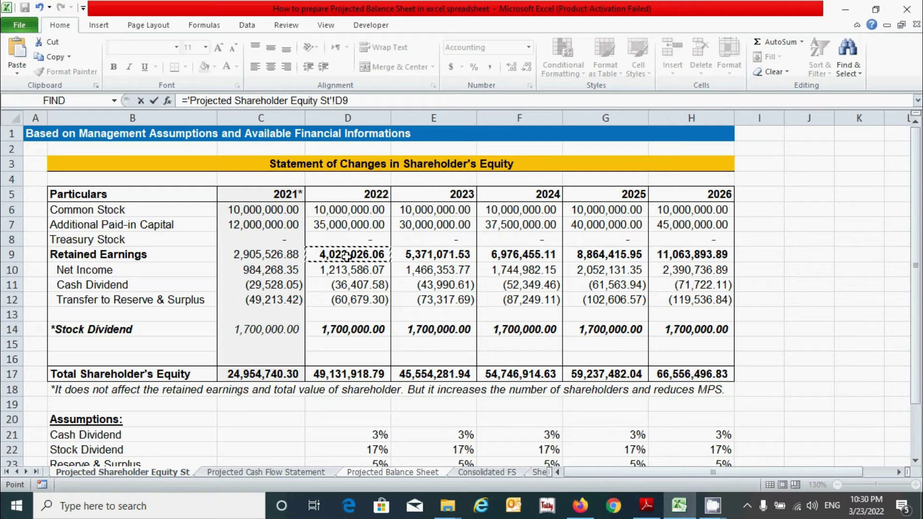
{"action": "key", "text": "Return"}
{"action": "left_click", "coordinate": [354, 241]}
{"action": "left_click_drag", "start_coordinate": [422, 249], "coordinate": [769, 255]}
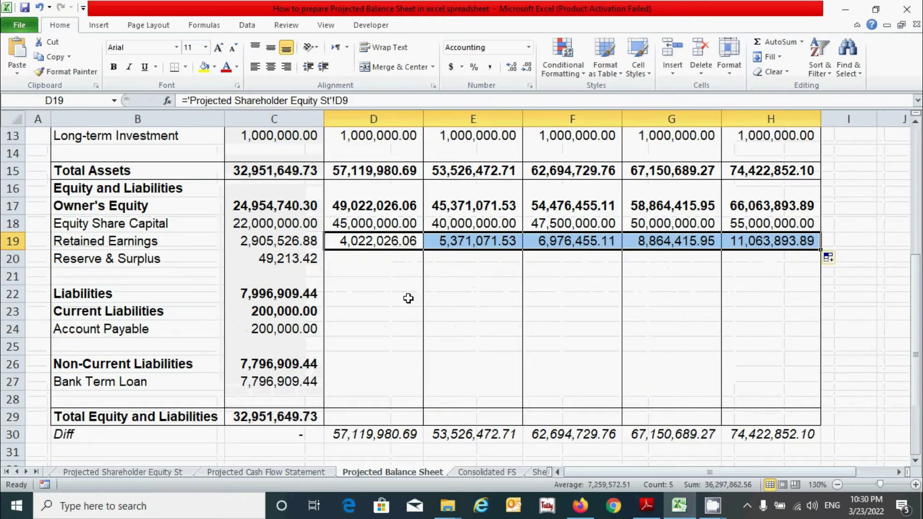
- Compute 2022 Reserve & Surplus in D20 as =C20-'Projected Shareholder Equity St'!D12 and fill the formula across through 2026
{"action": "left_click", "coordinate": [374, 265]}
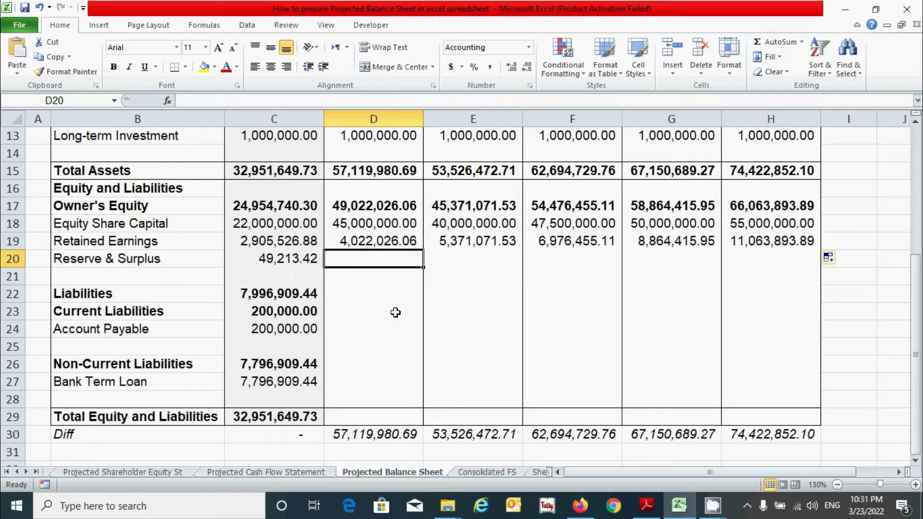
{"action": "type", "text": "="}
{"action": "left_click", "coordinate": [292, 259]}
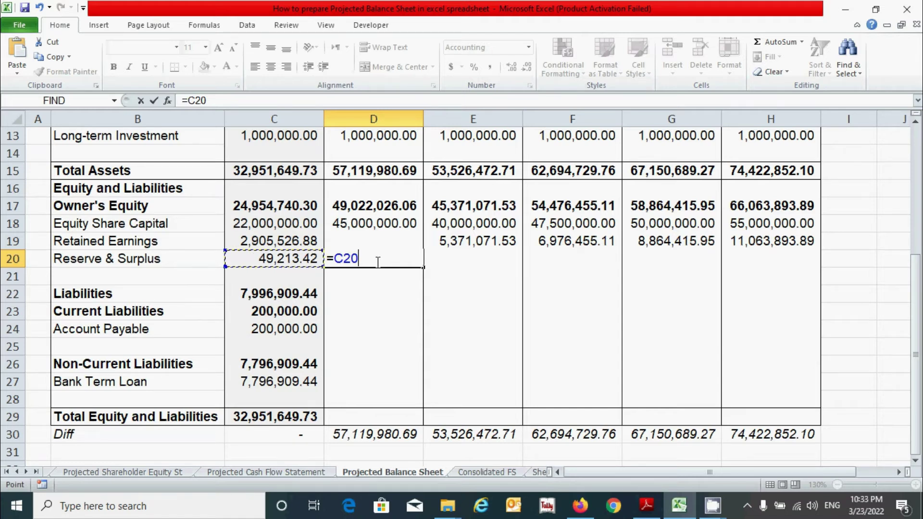
{"action": "type", "text": "-"}
{"action": "left_click", "coordinate": [148, 469]}
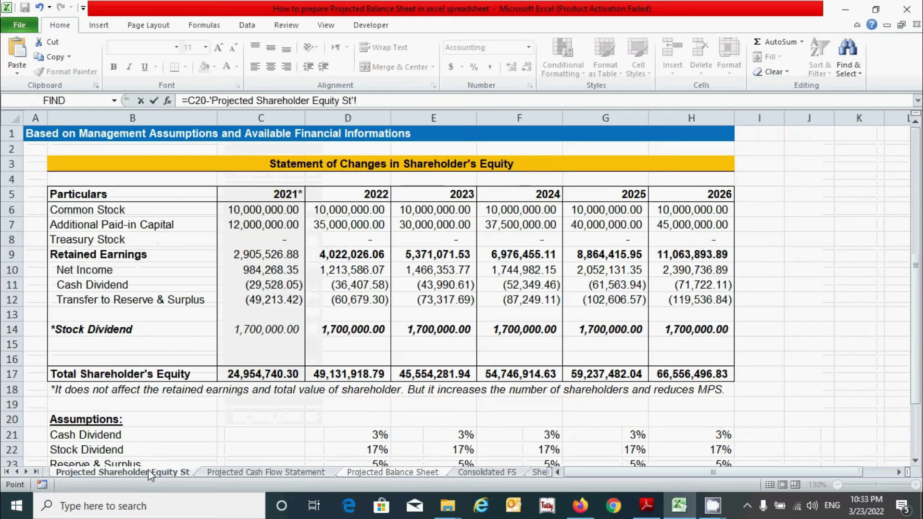
{"action": "left_click", "coordinate": [332, 300]}
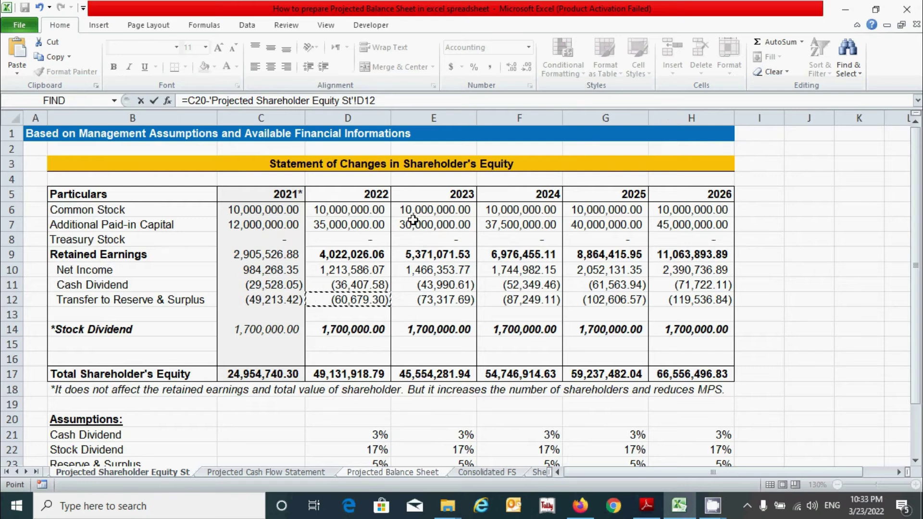
{"action": "key", "text": "Return"}
{"action": "left_click", "coordinate": [394, 255]}
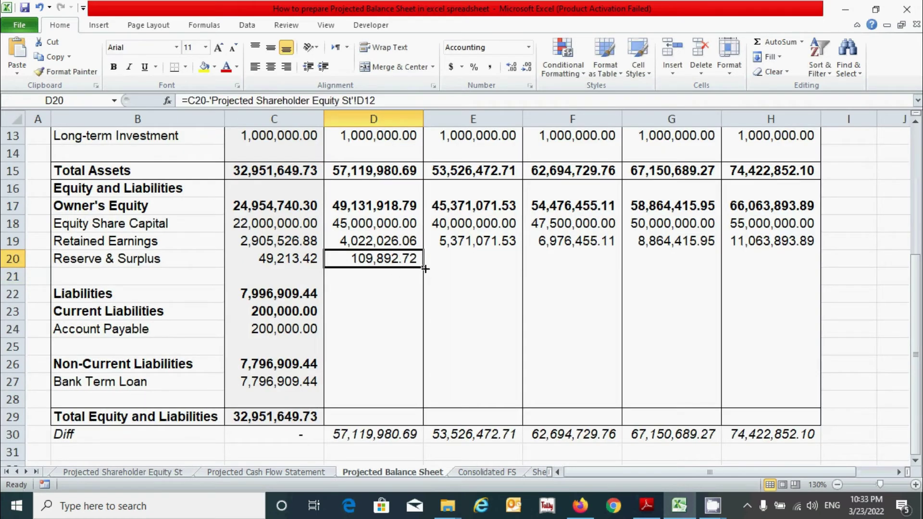
{"action": "left_click_drag", "start_coordinate": [424, 268], "coordinate": [799, 272]}
{"action": "left_click", "coordinate": [489, 314]}
- Add current and non-current liabilities for 2022 Liabilities in D22 with =SUM(D23,D26) and fill the formula across through 2026
{"action": "left_click", "coordinate": [375, 296]}
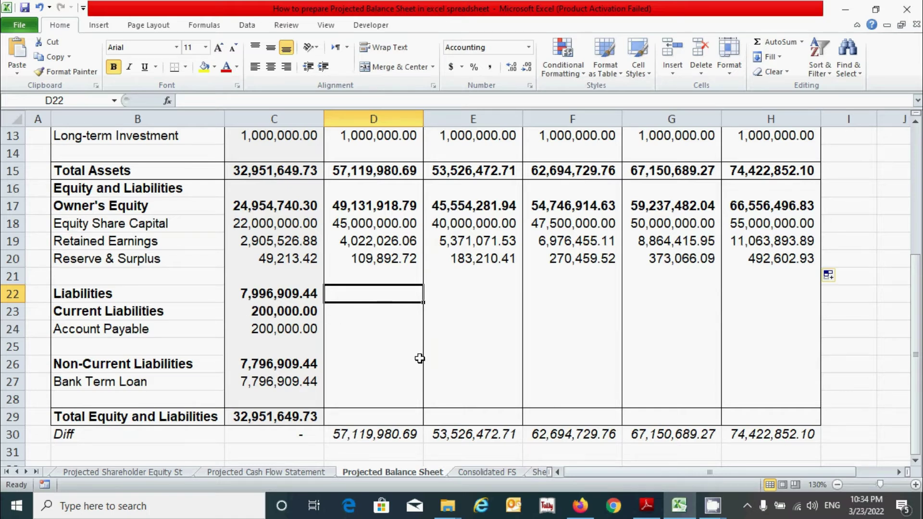
{"action": "type", "text": "="}
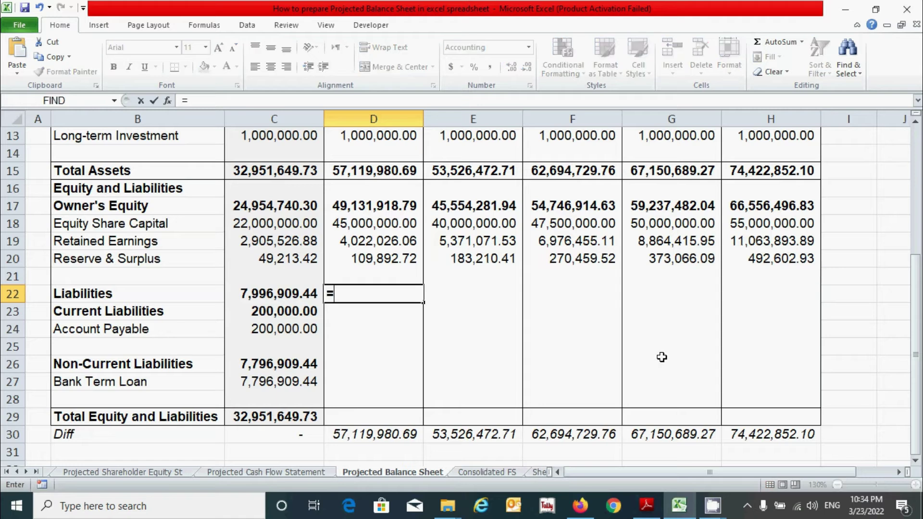
{"action": "type", "text": "su"}
{"action": "key", "text": "Tab"}
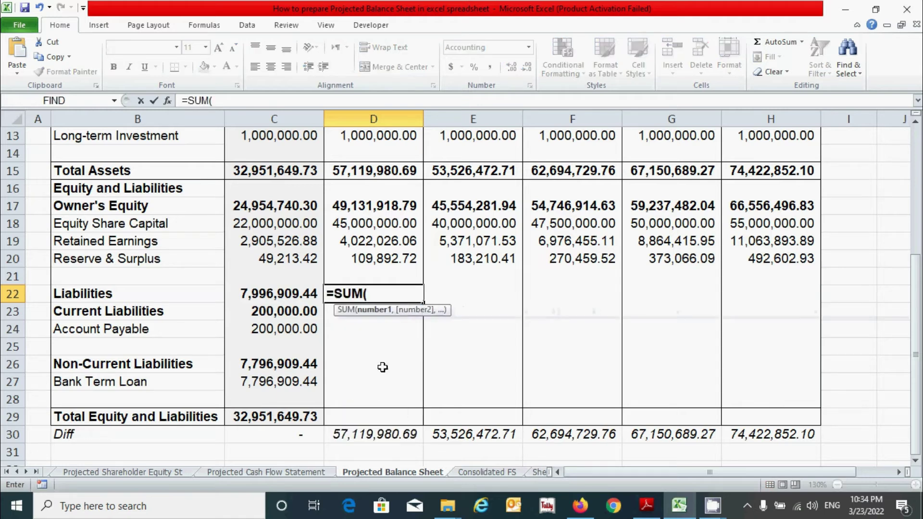
{"action": "left_click", "coordinate": [333, 315]}
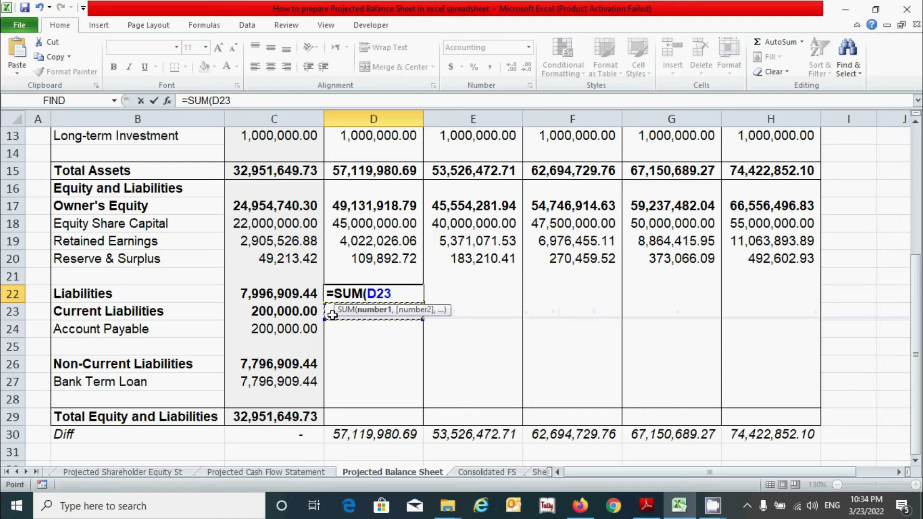
{"action": "type", "text": ","}
{"action": "left_click", "coordinate": [344, 364]}
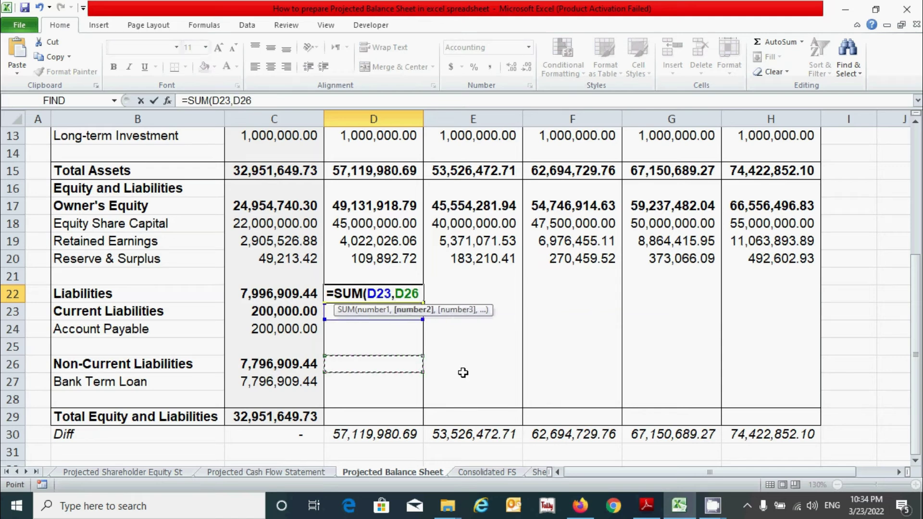
{"action": "type", "text": ")"}
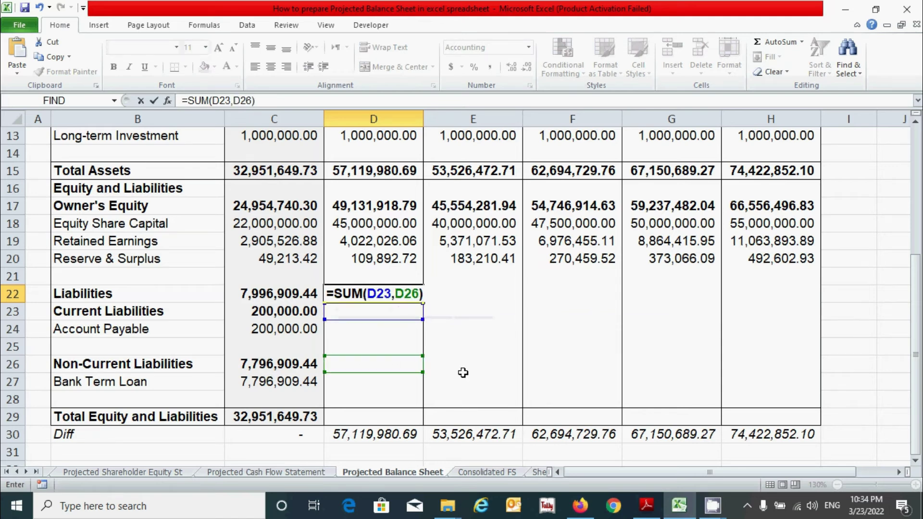
{"action": "key", "text": "Return"}
{"action": "left_click", "coordinate": [411, 296]}
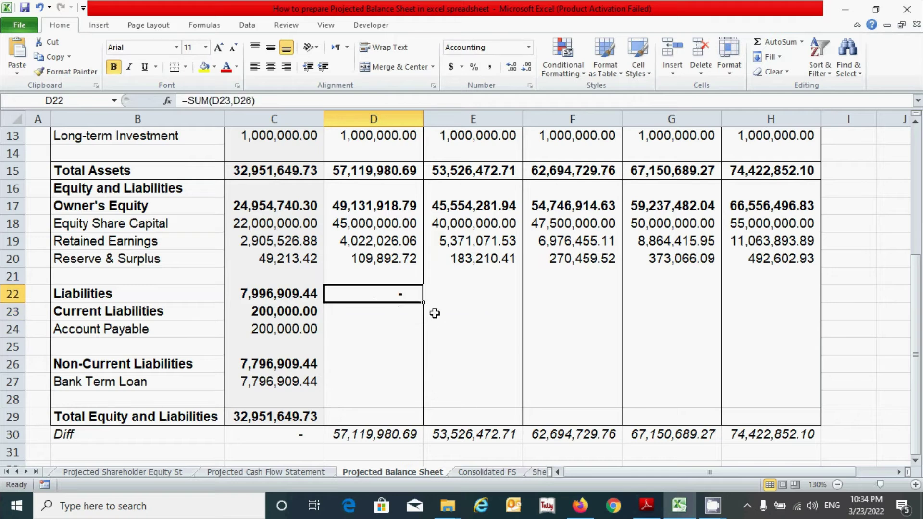
{"action": "left_click_drag", "start_coordinate": [421, 302], "coordinate": [834, 305]}
- Total the 2022 Current Liabilities in D23 with =SUM(D24:D25) and fill the formula across through 2026
{"action": "left_click", "coordinate": [397, 312]}
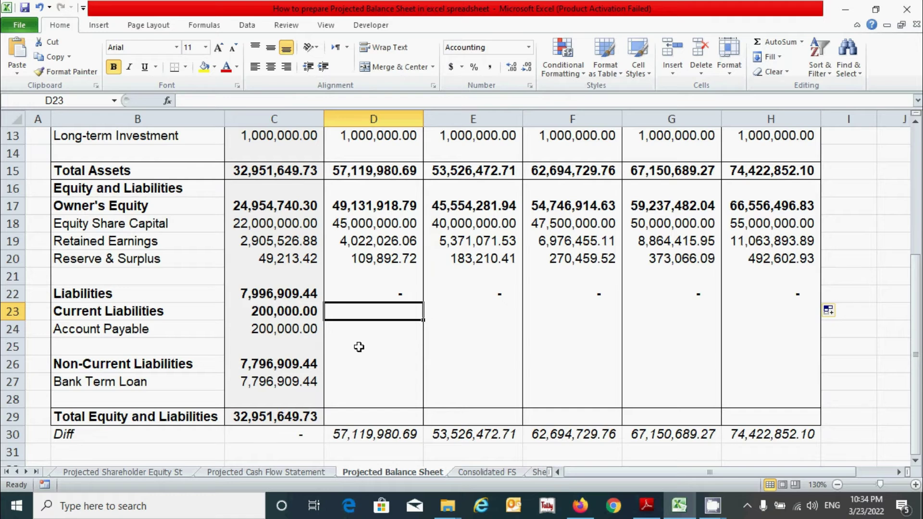
{"action": "type", "text": "=sum"}
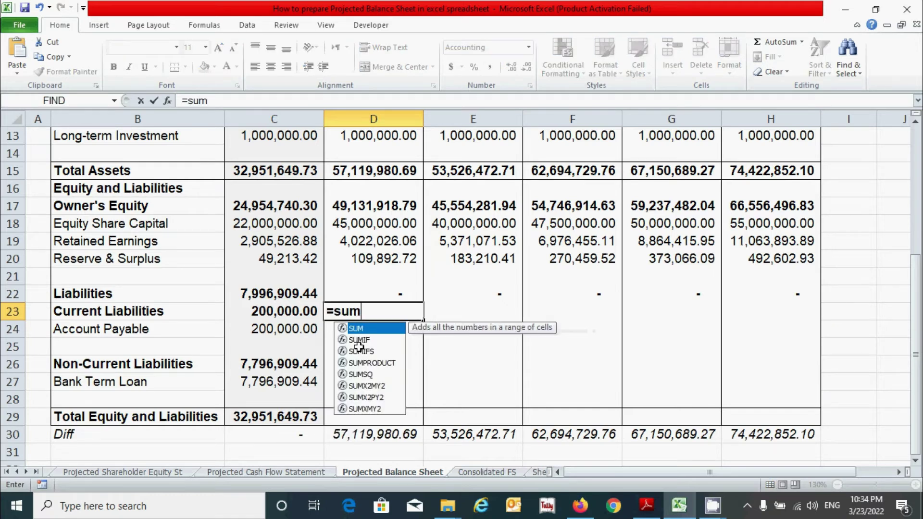
{"action": "key", "text": "Tab"}
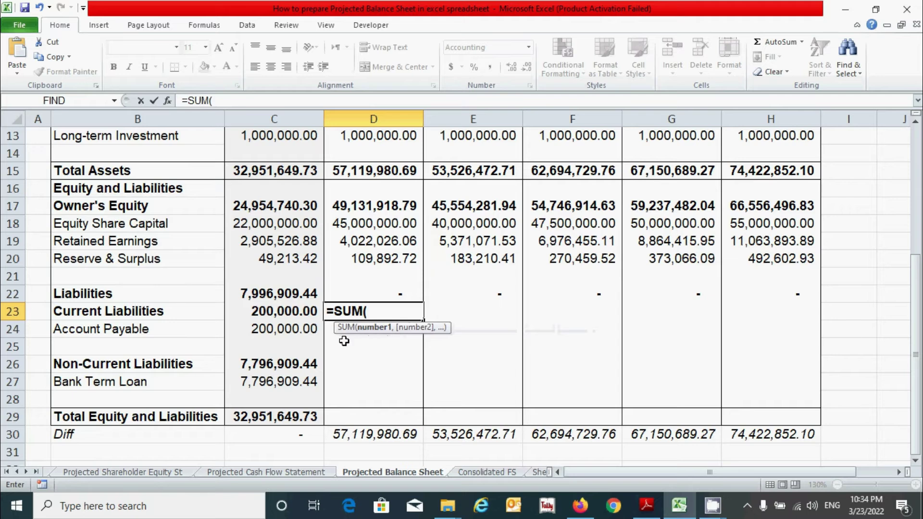
{"action": "left_click_drag", "start_coordinate": [342, 347], "coordinate": [345, 331]}
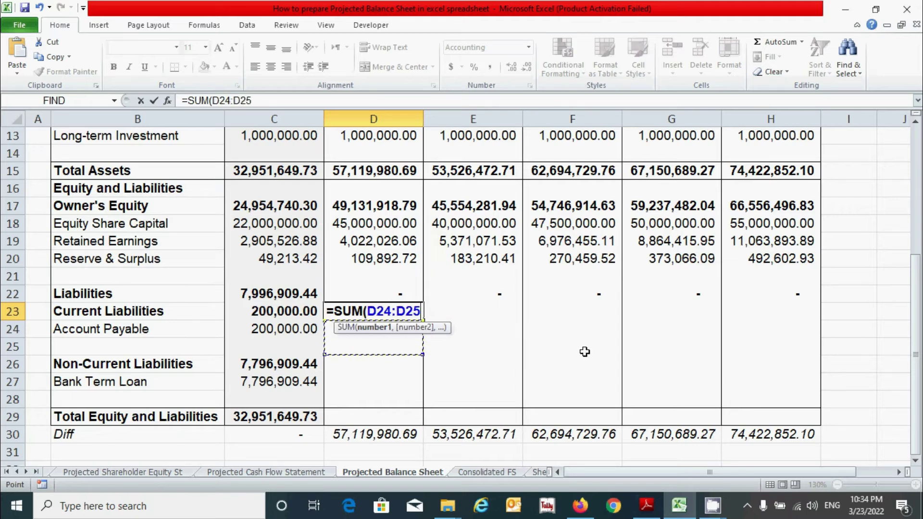
{"action": "type", "text": ")"}
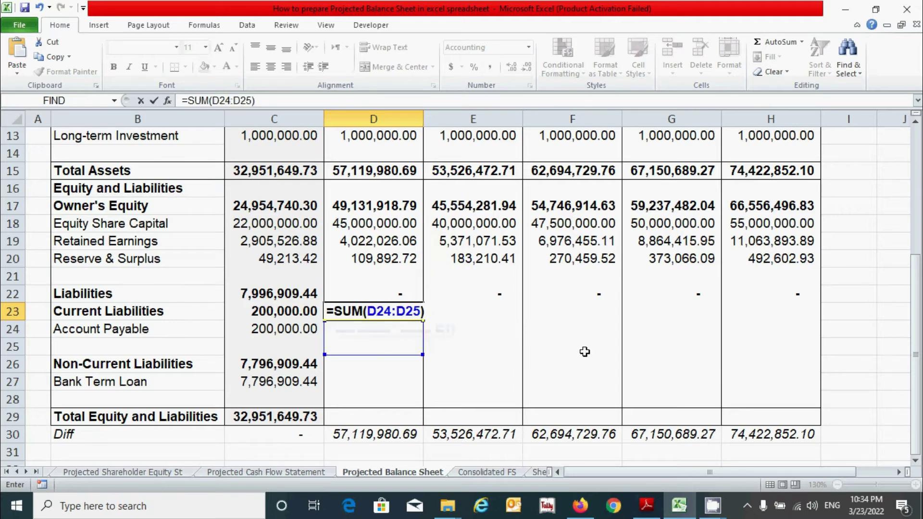
{"action": "key", "text": "Return"}
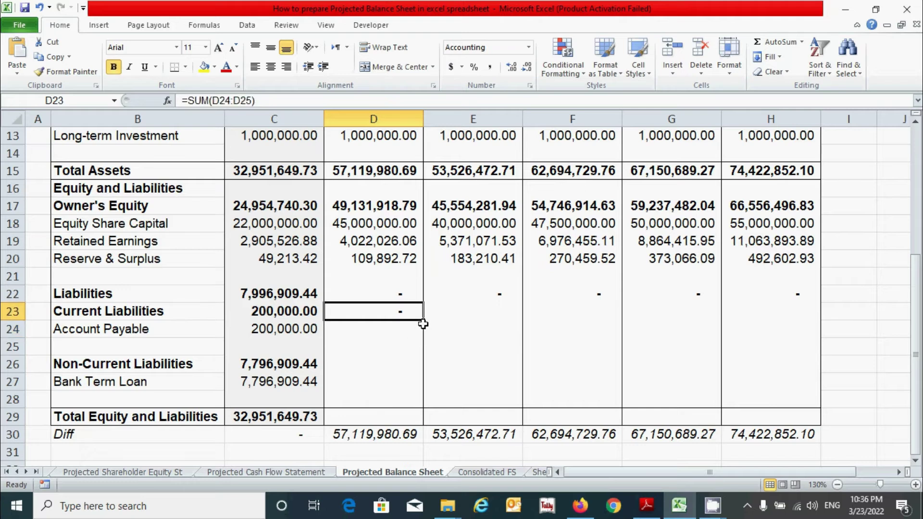
{"action": "left_click_drag", "start_coordinate": [423, 324], "coordinate": [789, 334]}
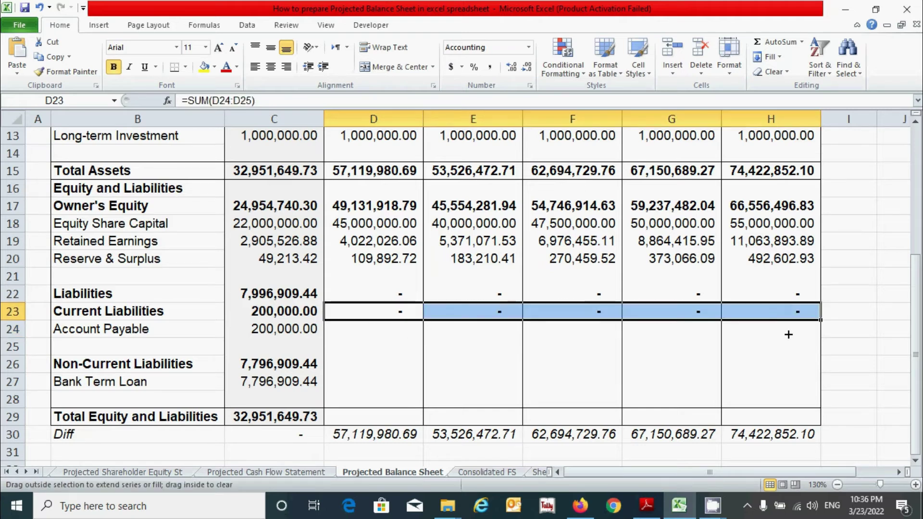
- Start the 2022 Account Payable formula in D24 by adding 2022 cost of goods sold to the prior balance: =C24+'Projected Income Statement'!D6
{"action": "left_click", "coordinate": [374, 329]}
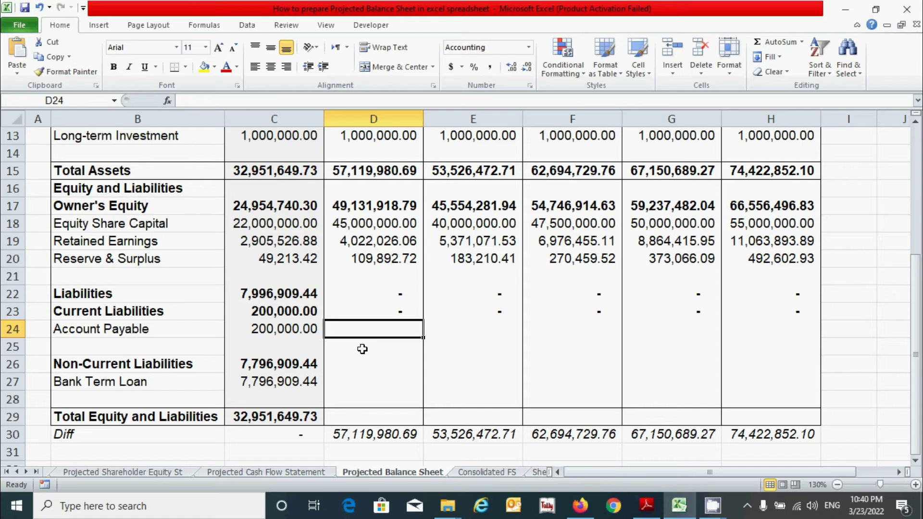
{"action": "type", "text": "="}
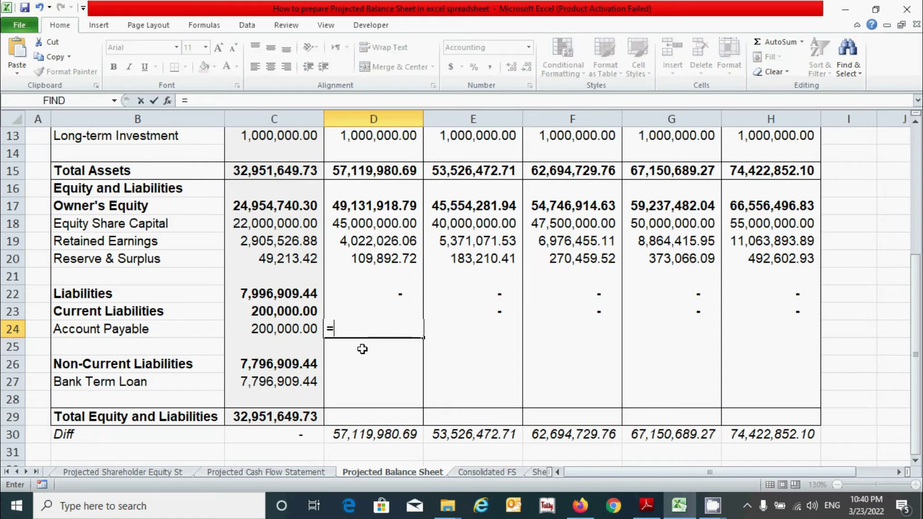
{"action": "left_click", "coordinate": [273, 327]}
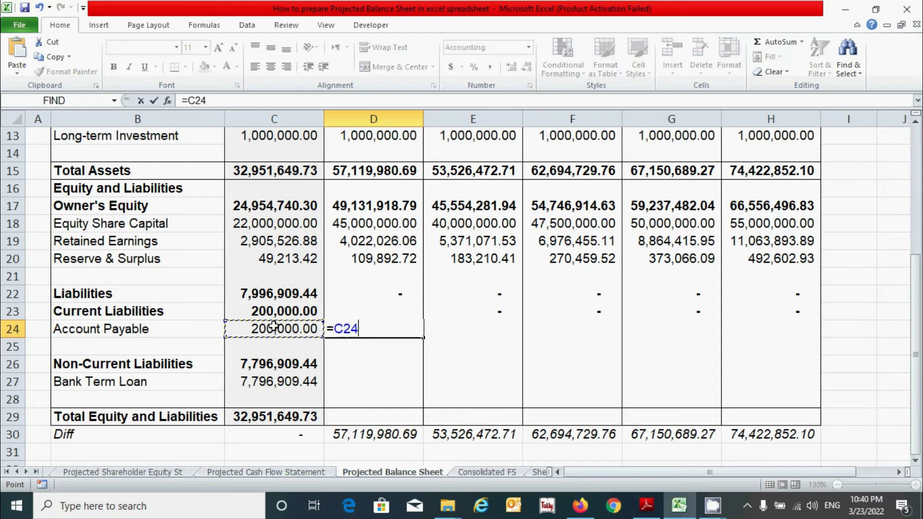
{"action": "type", "text": "+"}
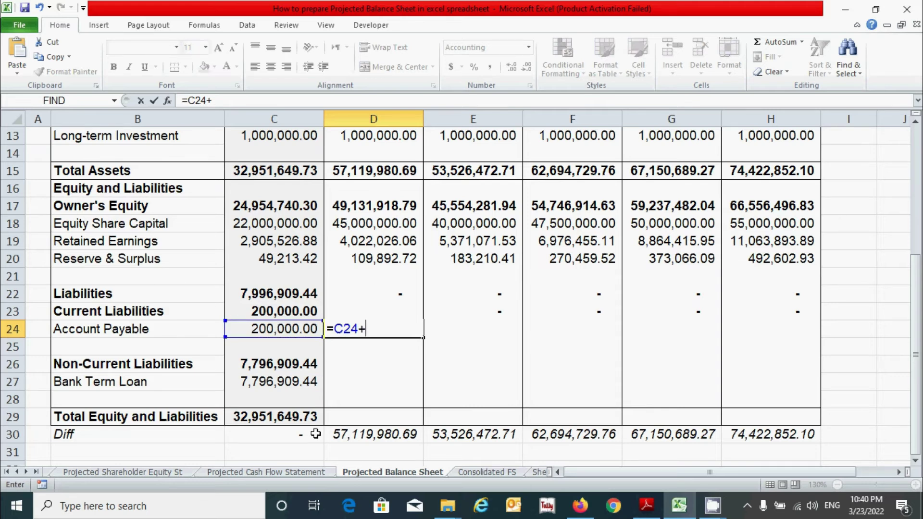
{"action": "left_click", "coordinate": [300, 472]}
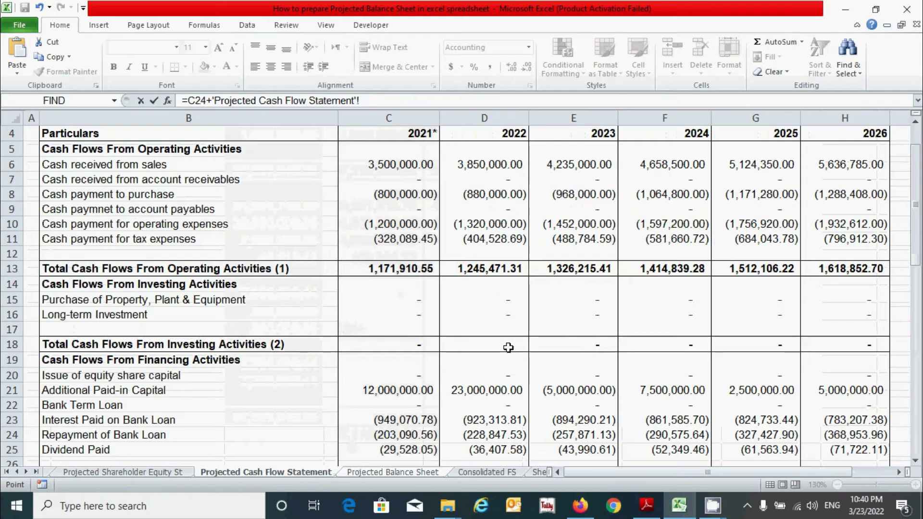
{"action": "scroll", "coordinate": [507, 329], "scroll_direction": "up", "scroll_amount": 1}
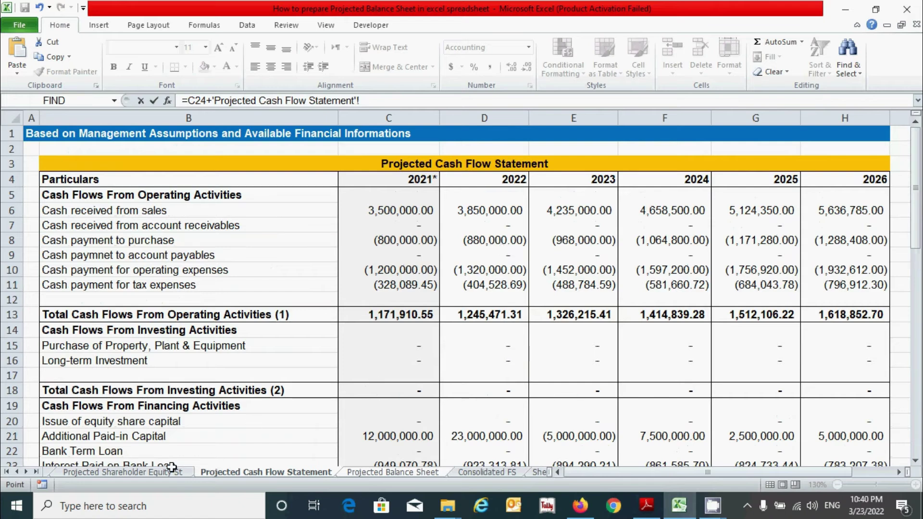
{"action": "left_click", "coordinate": [6, 473]}
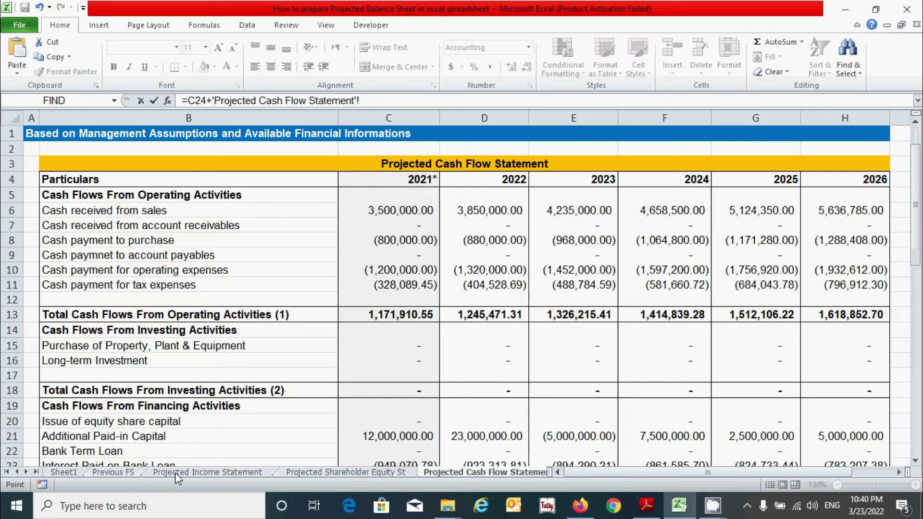
{"action": "left_click", "coordinate": [178, 473]}
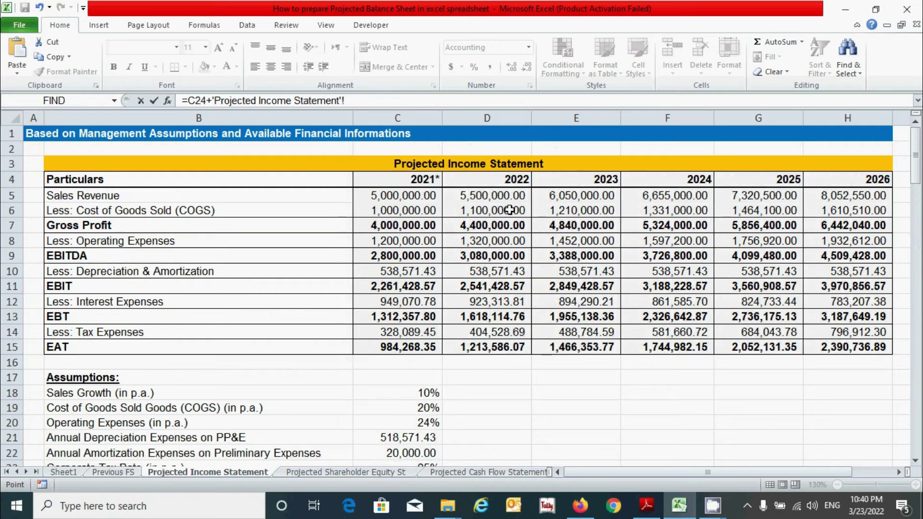
{"action": "left_click", "coordinate": [479, 209]}
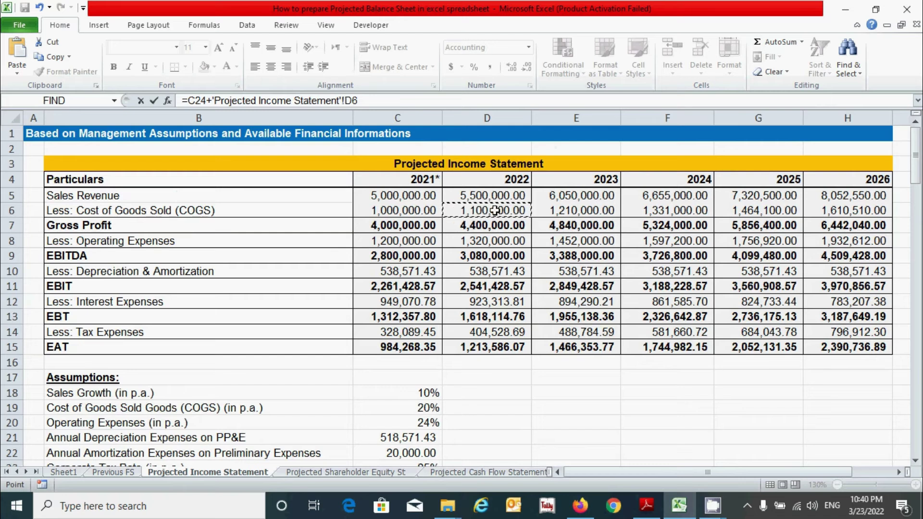
- Complete the D24 formula with the 2022 cash payment to purchase by appending +'Projected Cash Flow Statement'!D8
{"action": "left_click", "coordinate": [404, 102]}
{"action": "left_click", "coordinate": [464, 470]}
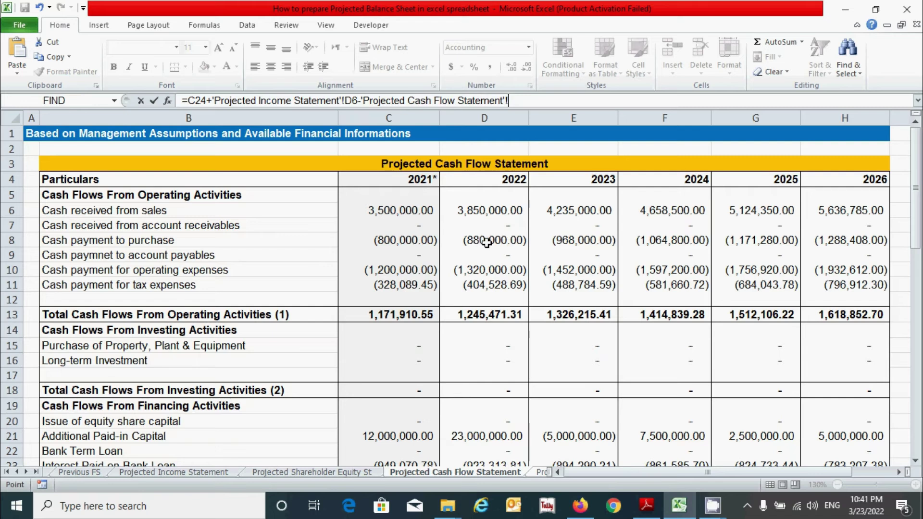
{"action": "left_click", "coordinate": [363, 101]}
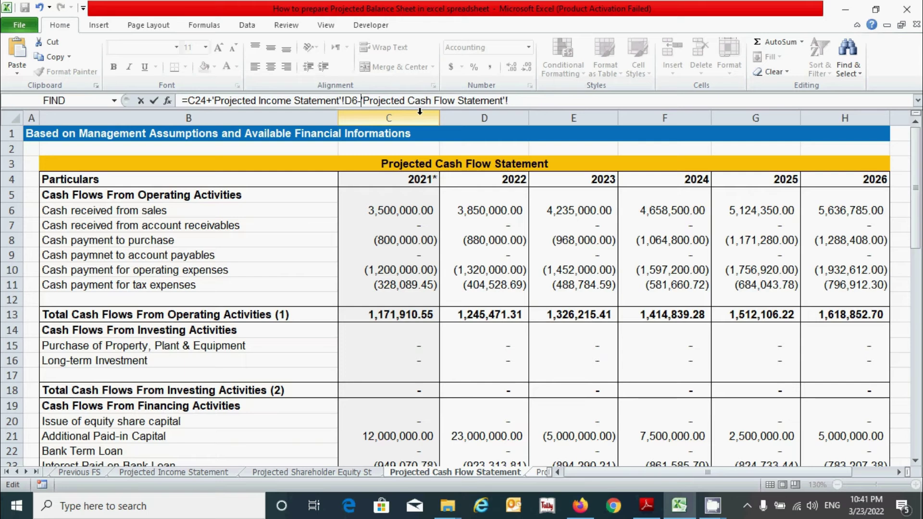
{"action": "key", "text": "BackSpace"}
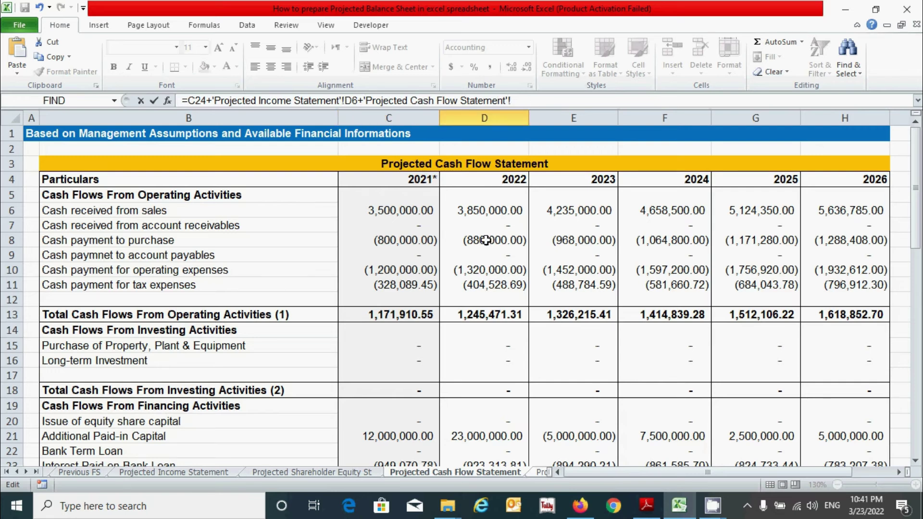
{"action": "left_click", "coordinate": [485, 240]}
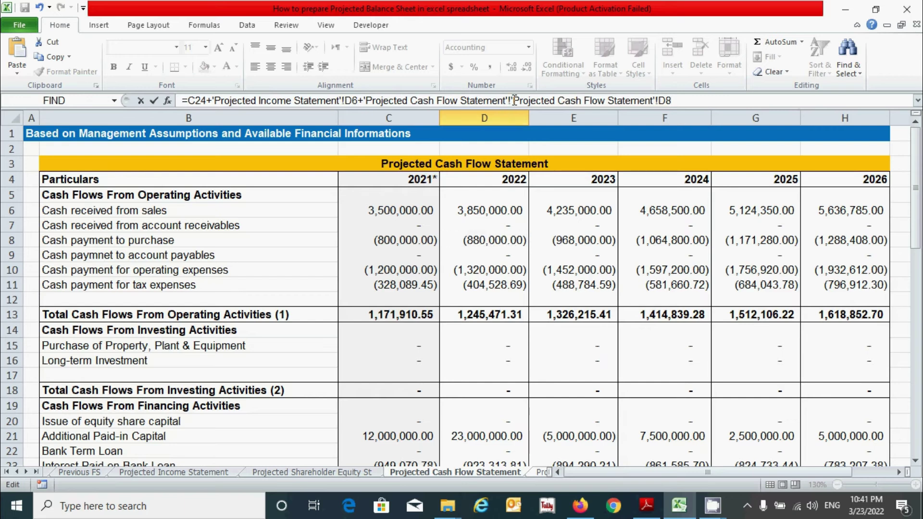
{"action": "left_click_drag", "start_coordinate": [513, 100], "coordinate": [368, 104]}
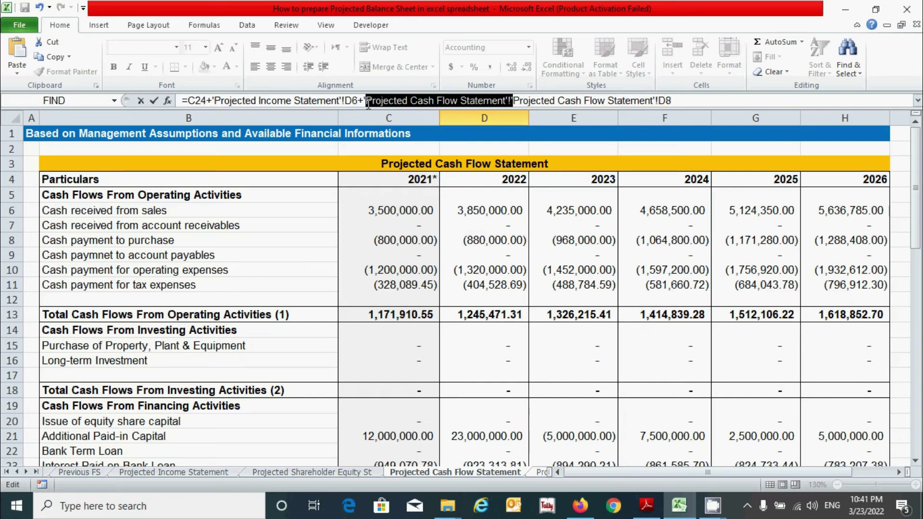
{"action": "key", "text": "BackSpace"}
{"action": "key", "text": "BackSpace"}
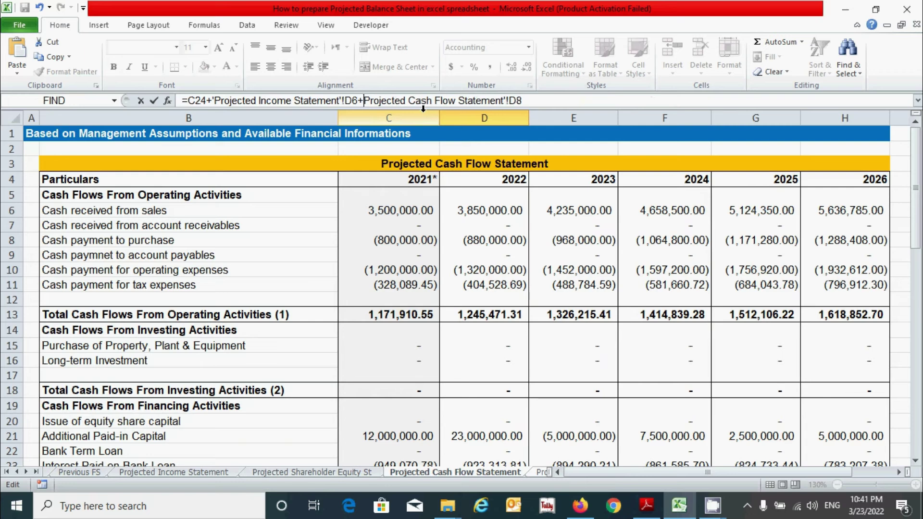
{"action": "type", "text": "'"}
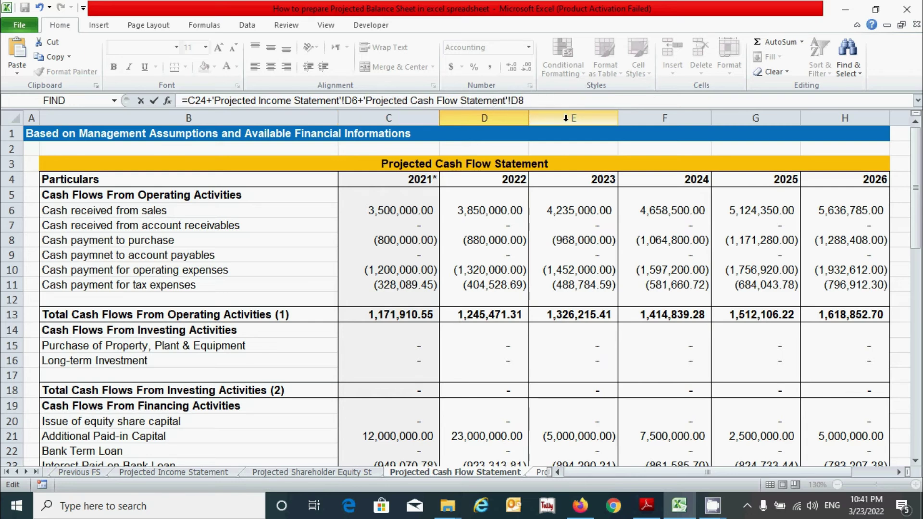
{"action": "key", "text": "Return"}
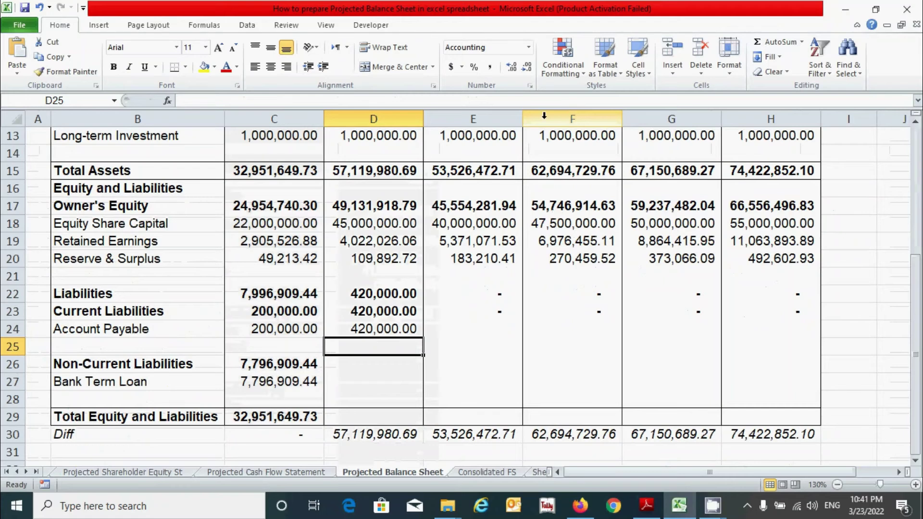
- Fill the 2022 Account Payable formula in D24 across through 2026
{"action": "left_click", "coordinate": [416, 328]}
{"action": "left_click_drag", "start_coordinate": [422, 340], "coordinate": [788, 350]}
{"action": "left_click", "coordinate": [500, 369]}
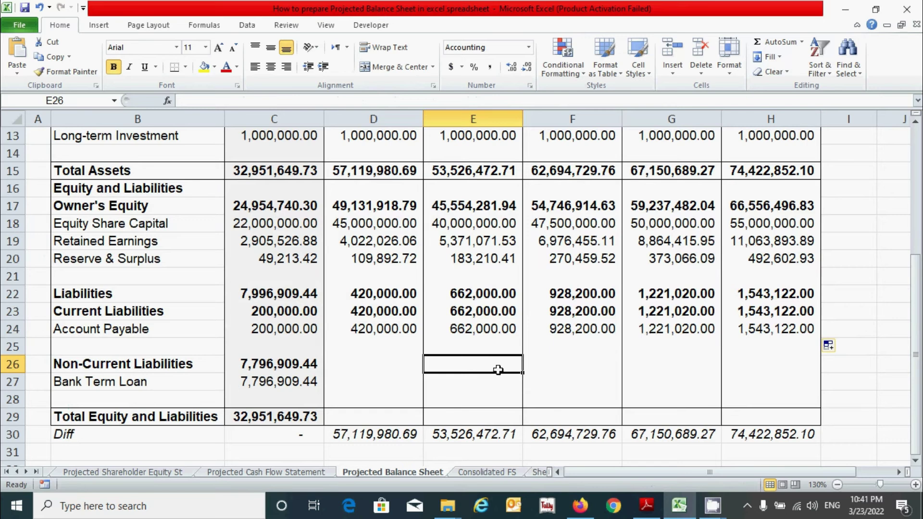
- Total the 2022 Non-Current Liabilities in D26 with =SUM(D27:D28) and fill the formula across through 2026
{"action": "left_click", "coordinate": [377, 369]}
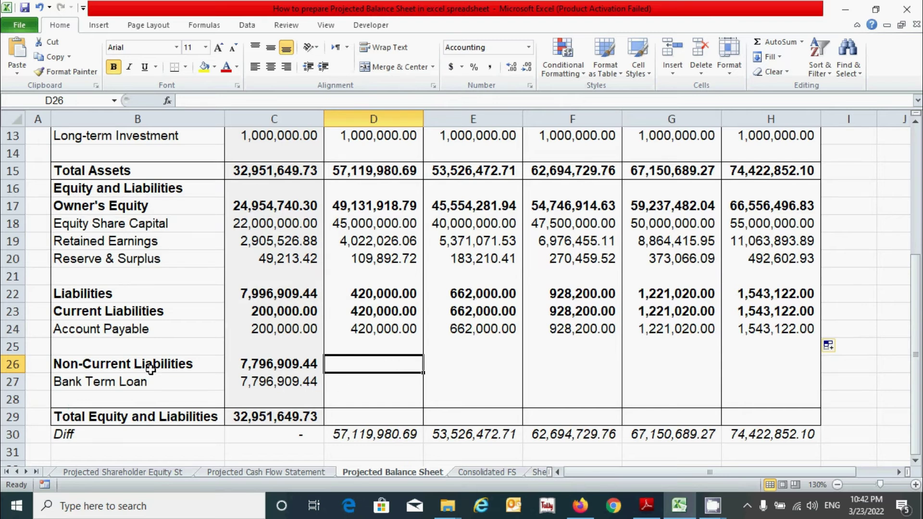
{"action": "type", "text": "="}
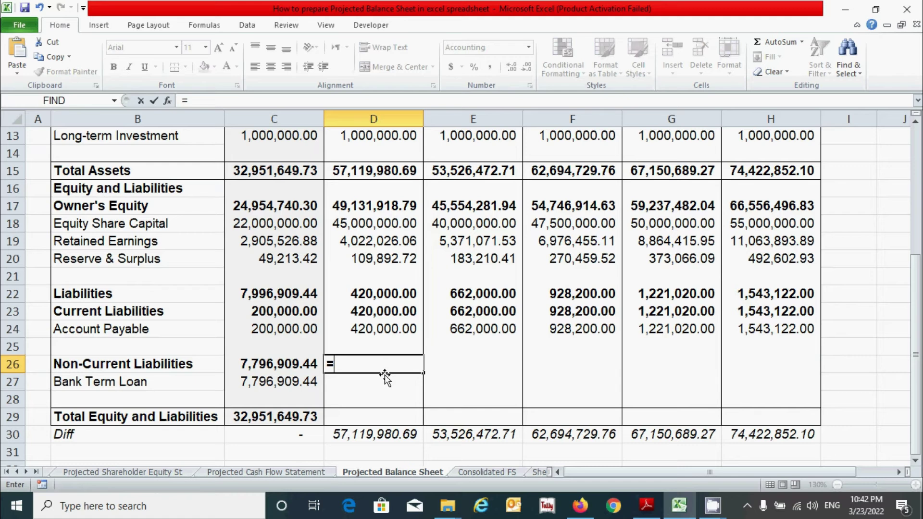
{"action": "type", "text": "sum"}
{"action": "key", "text": "Tab"}
{"action": "left_click", "coordinate": [344, 398]}
{"action": "left_click_drag", "start_coordinate": [344, 398], "coordinate": [346, 382]}
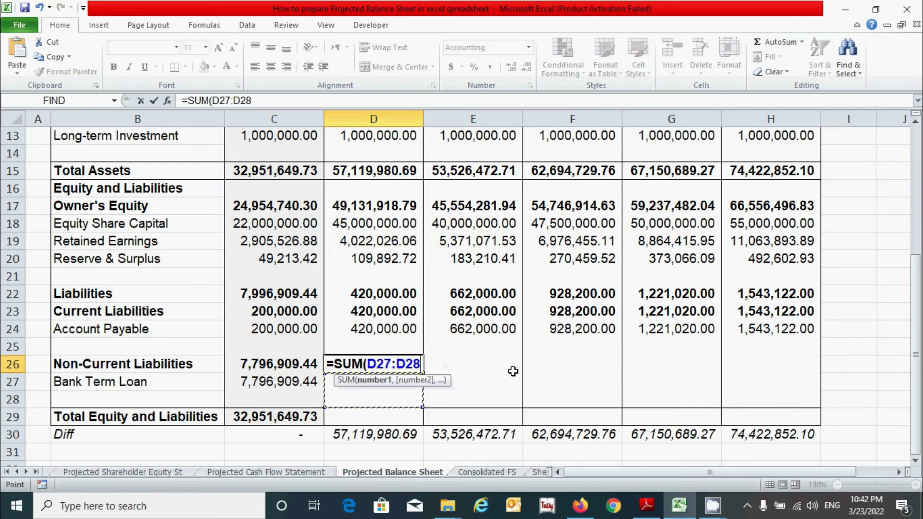
{"action": "type", "text": ")"}
{"action": "key", "text": "Return"}
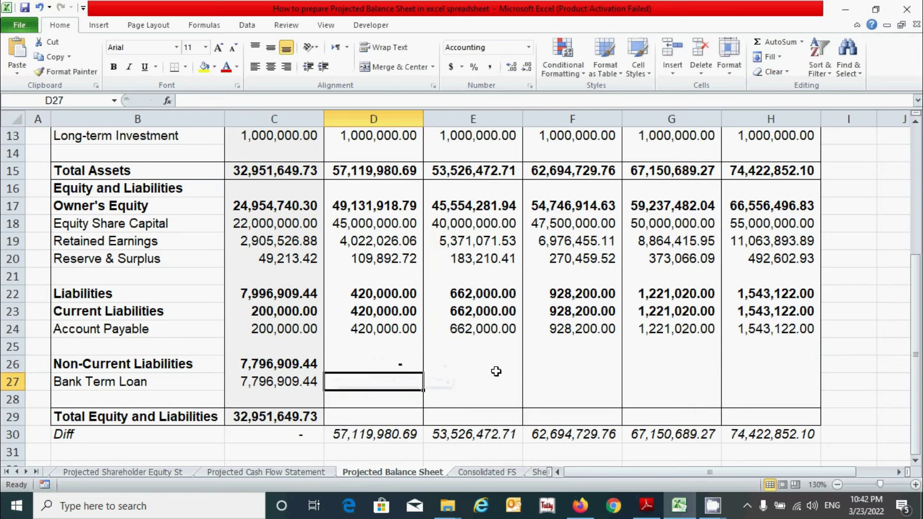
{"action": "left_click", "coordinate": [403, 364]}
{"action": "left_click_drag", "start_coordinate": [426, 374], "coordinate": [798, 380]}
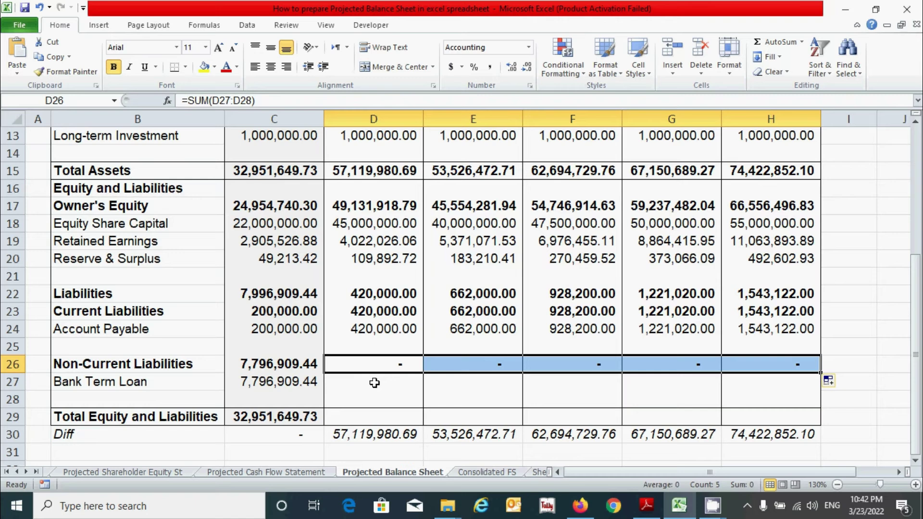
- Compute the 2022 Bank Term Loan in D27 from the prior balance and loan repayment as =C27+'Projected Cash Flow Statement'!D24
{"action": "left_click", "coordinate": [374, 383]}
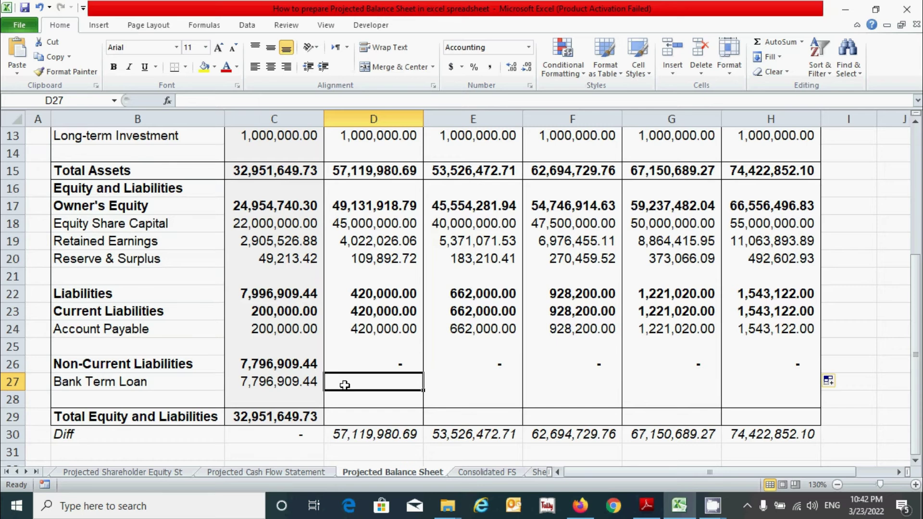
{"action": "type", "text": "="}
{"action": "left_click", "coordinate": [277, 382]}
{"action": "type", "text": "-"}
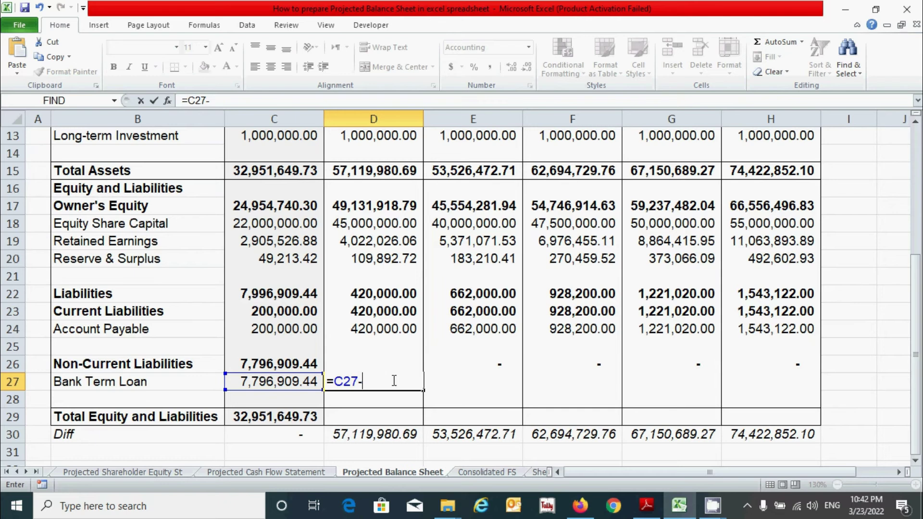
{"action": "left_click", "coordinate": [287, 472]}
{"action": "scroll", "coordinate": [498, 336], "scroll_direction": "down", "scroll_amount": 3}
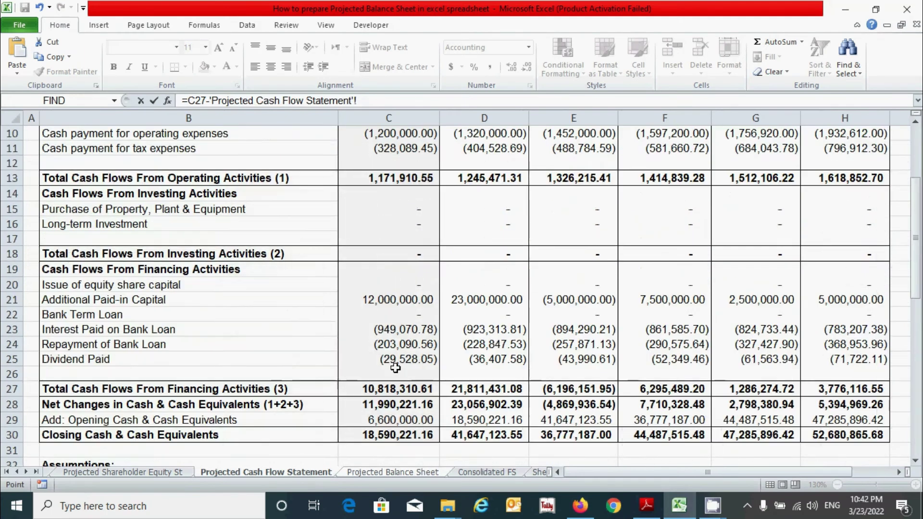
{"action": "left_click", "coordinate": [504, 346]}
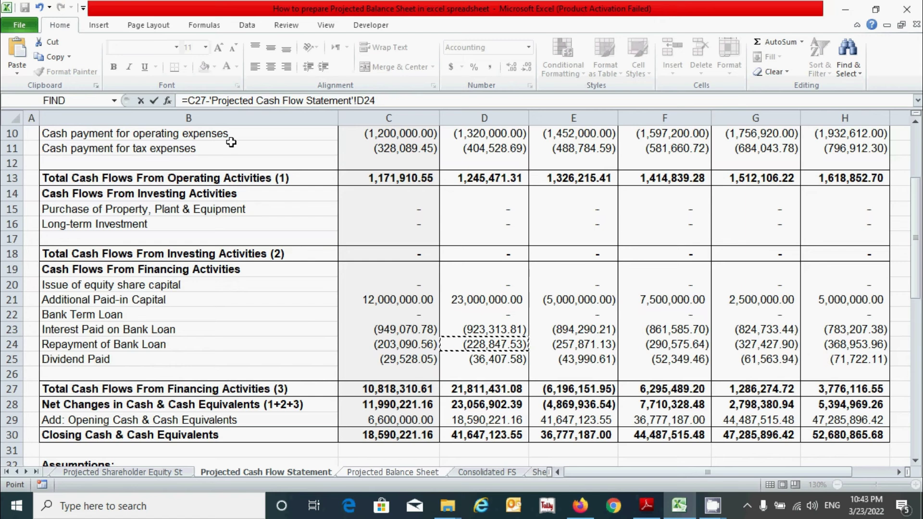
{"action": "left_click", "coordinate": [210, 100]}
{"action": "key", "text": "BackSpace"}
{"action": "type", "text": "+"}
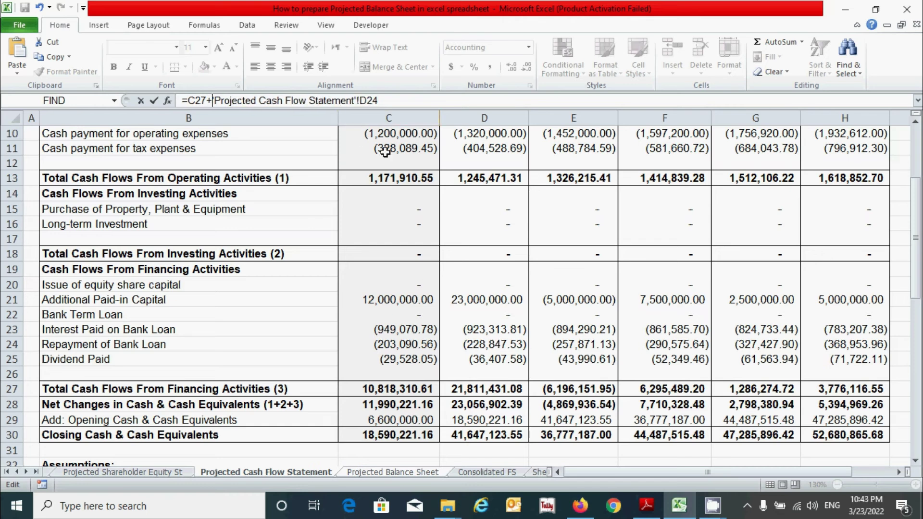
{"action": "left_click_drag", "start_coordinate": [213, 101], "coordinate": [426, 104]}
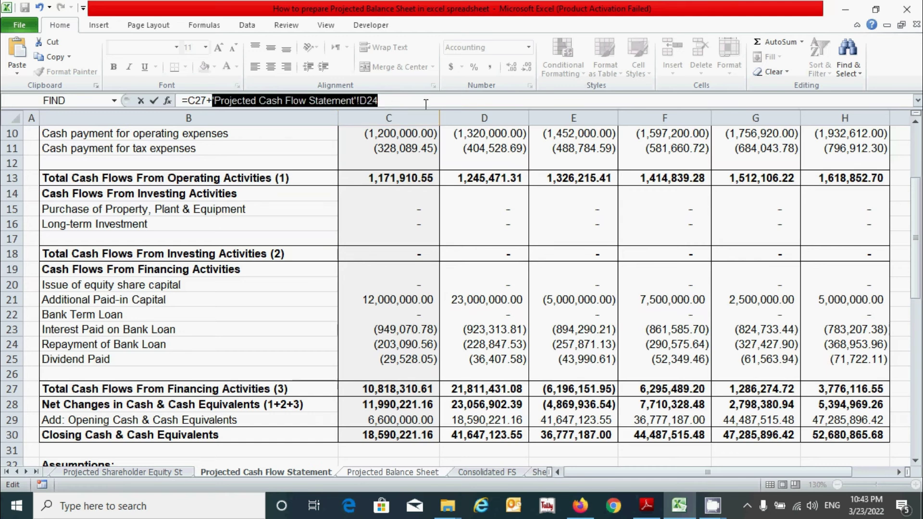
{"action": "key", "text": "BackSpace"}
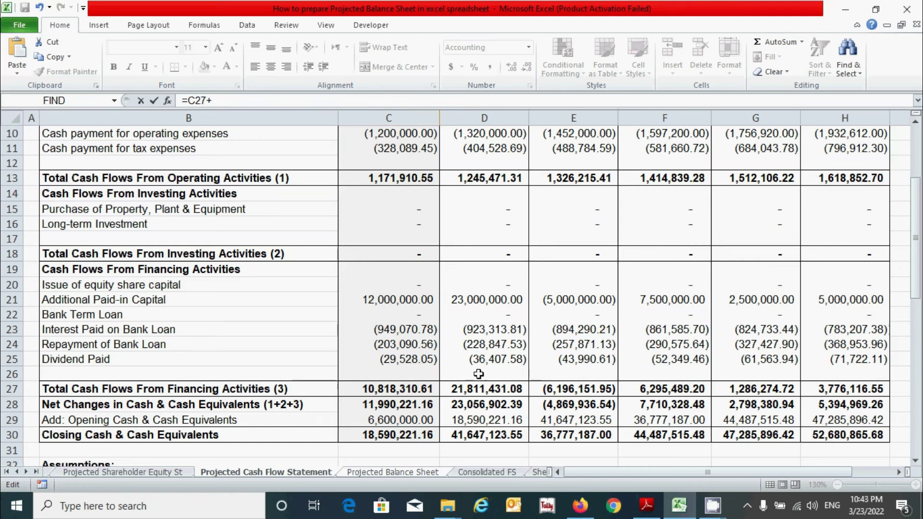
{"action": "left_click", "coordinate": [483, 344]}
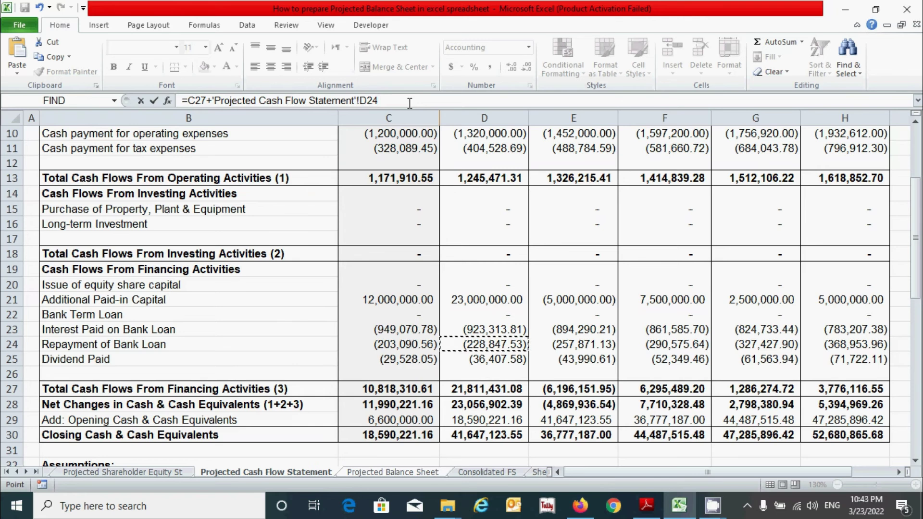
{"action": "key", "text": "Return"}
- Fill the 2022 Bank Term Loan formula in D27 across through 2026
{"action": "left_click", "coordinate": [421, 387]}
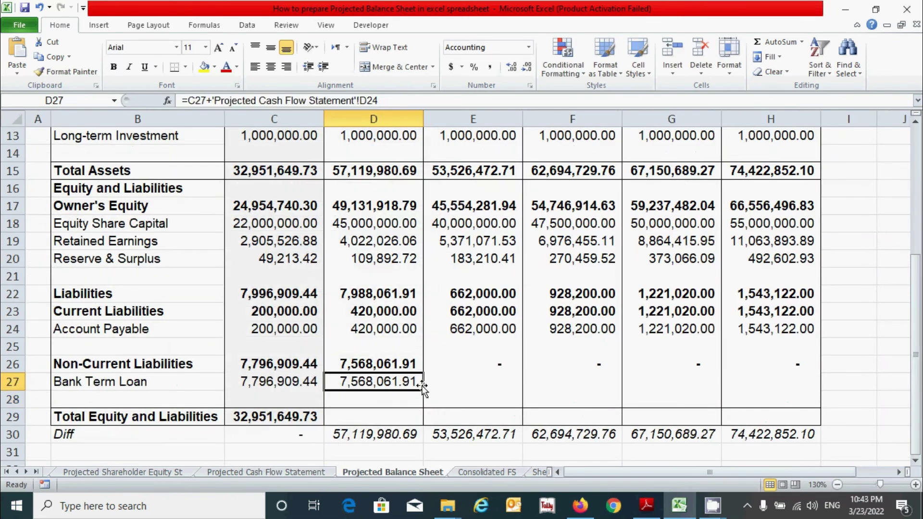
{"action": "left_click_drag", "start_coordinate": [424, 390], "coordinate": [782, 392]}
{"action": "left_click", "coordinate": [643, 331]}
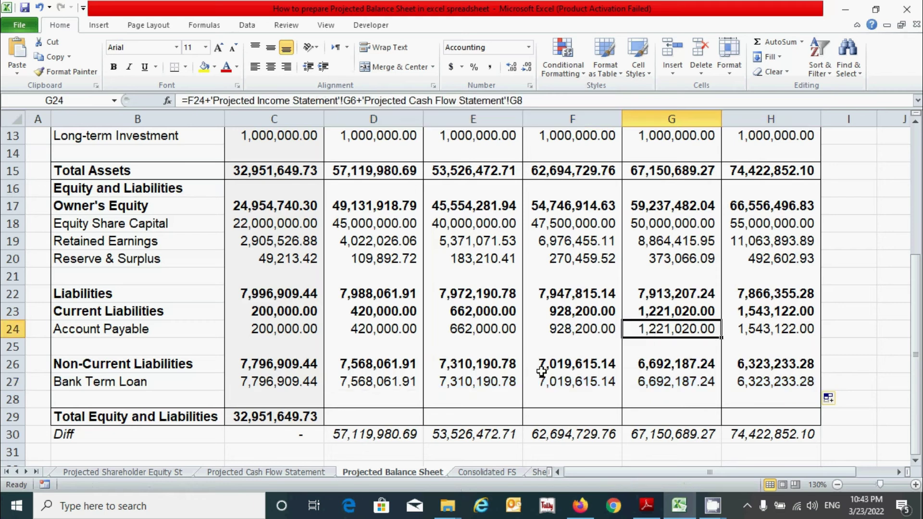
- Total the 2022 Equity and Liabilities in D29 from Owner's Equity and Liabilities with =SUM(D17,D22)
{"action": "left_click", "coordinate": [386, 416]}
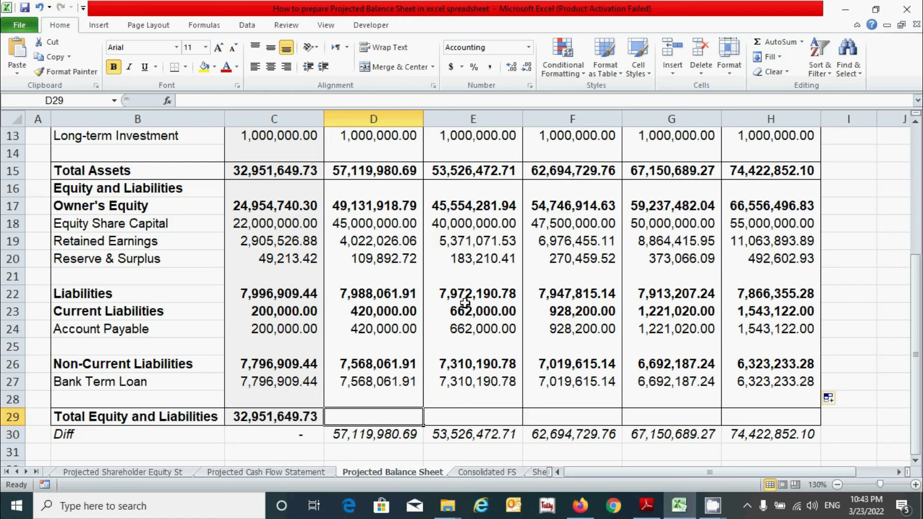
{"action": "type", "text": "=SUM("}
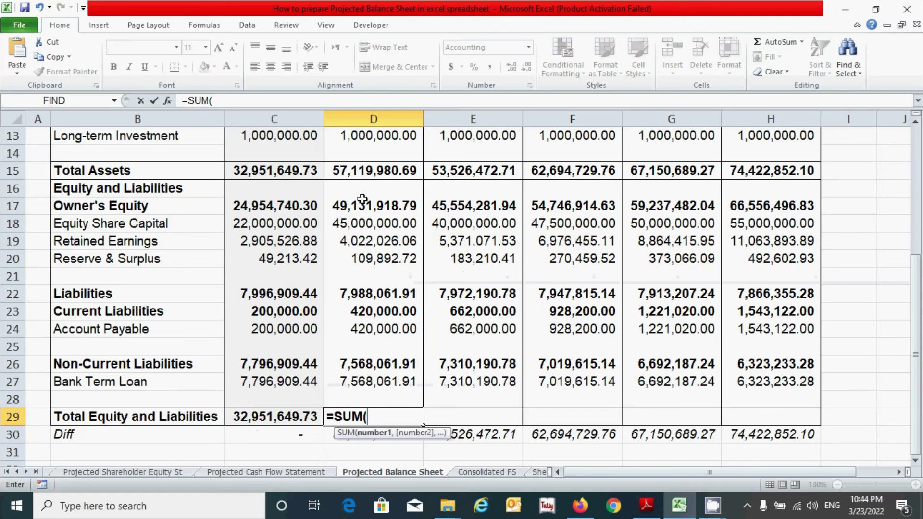
{"action": "left_click", "coordinate": [360, 205]}
{"action": "type", "text": ","}
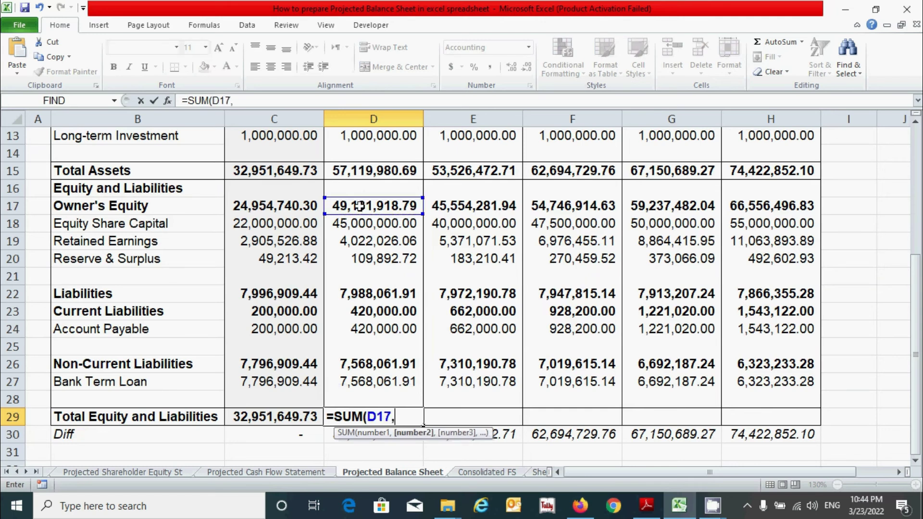
{"action": "left_click", "coordinate": [362, 294]}
{"action": "type", "text": ")"}
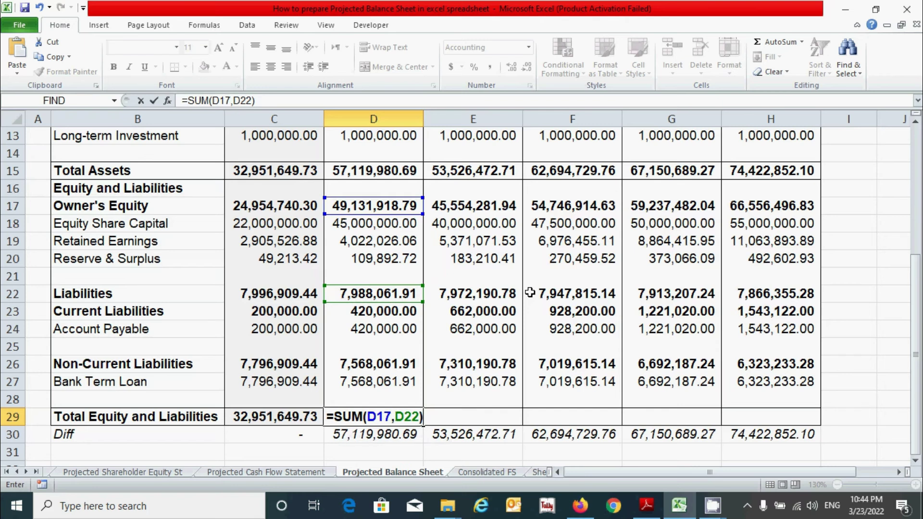
{"action": "key", "text": "Return"}
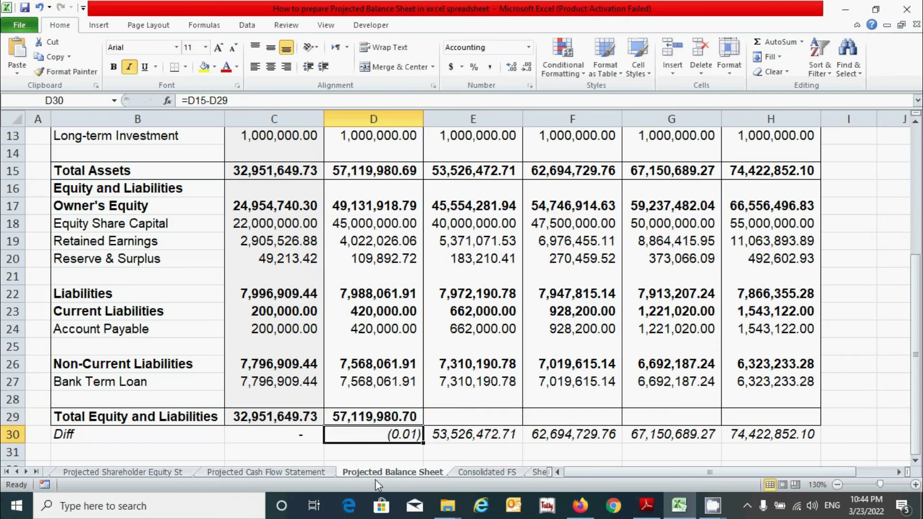
- Fill the 2022 Total Equity and Liabilities formula in D29 across through 2026 and check the Diff row
{"action": "left_click", "coordinate": [388, 421]}
{"action": "left_click_drag", "start_coordinate": [423, 426], "coordinate": [795, 426]}
{"action": "left_click", "coordinate": [726, 361]}
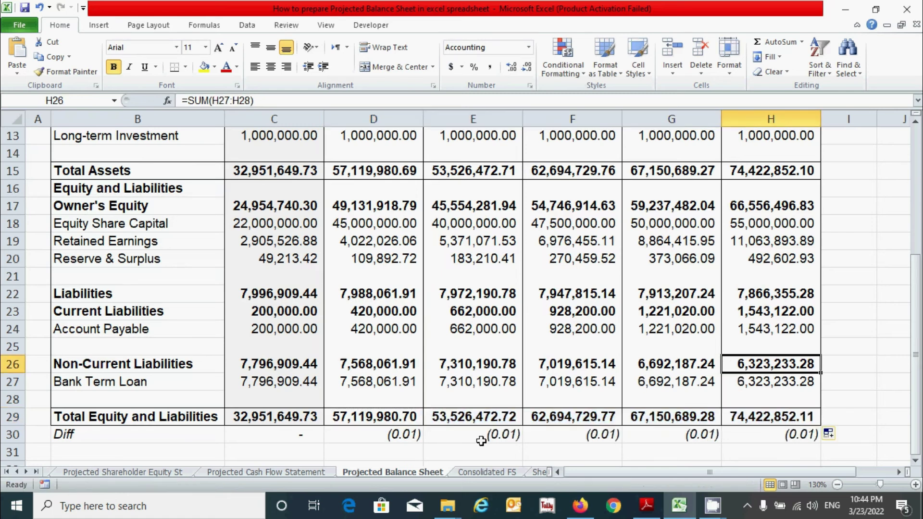
{"action": "left_click", "coordinate": [387, 455]}
{"action": "left_click", "coordinate": [179, 435]}
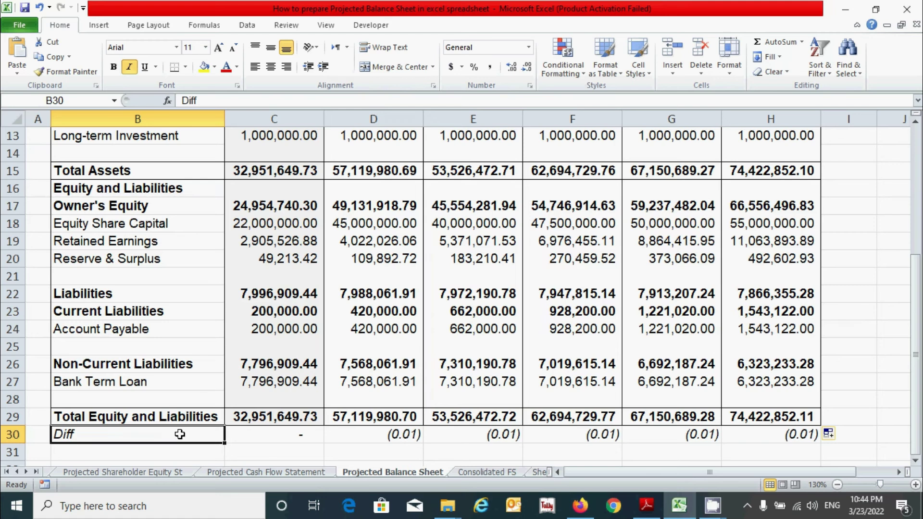
{"action": "left_click", "coordinate": [375, 439]}
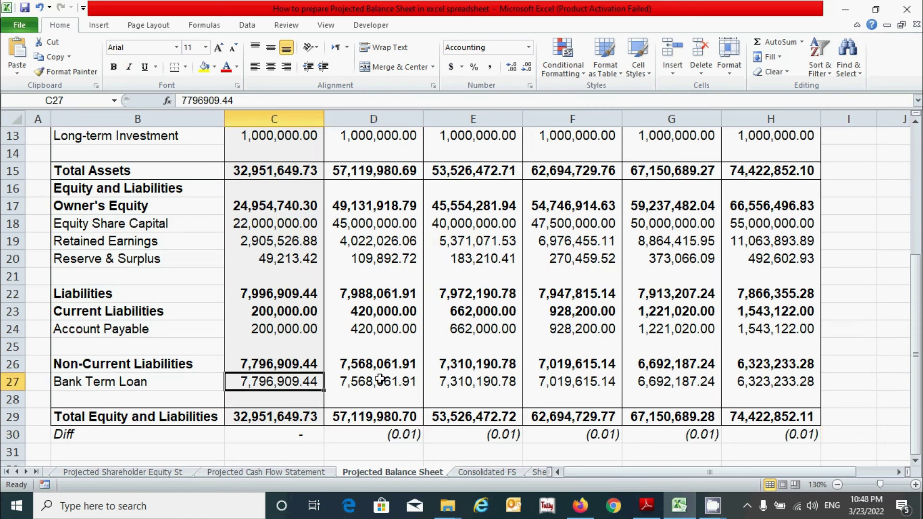
- Set the 2021 Bank Term Loan in C27 to 7796909.43
{"action": "scroll", "coordinate": [382, 379], "scroll_direction": "up", "scroll_amount": 1}
{"action": "scroll", "coordinate": [380, 380], "scroll_direction": "down", "scroll_amount": 1}
{"action": "left_click", "coordinate": [243, 102]}
{"action": "key", "text": "BackSpace"}
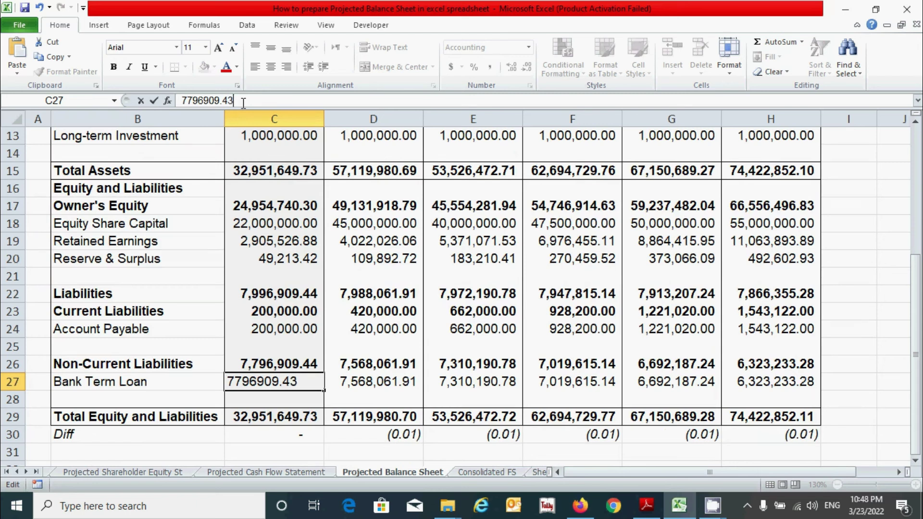
{"action": "key", "text": "Return"}
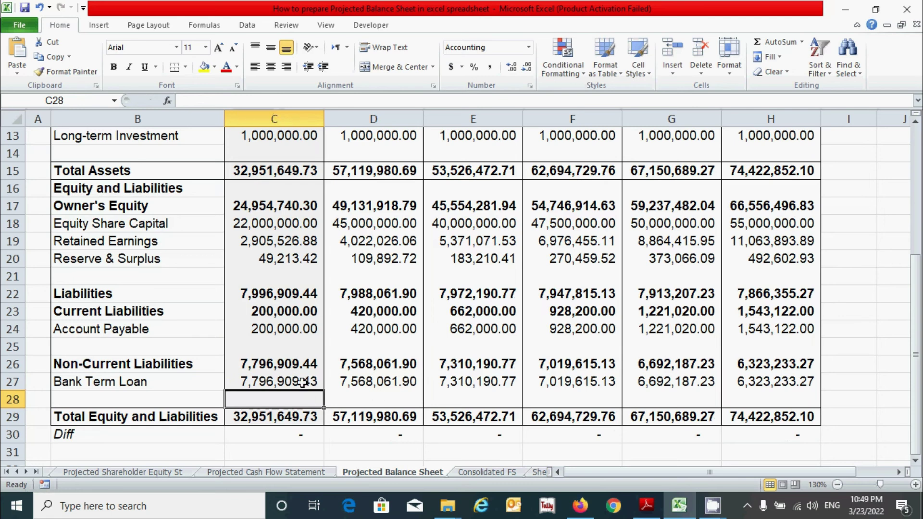
- Set the 2021 Non-Current Liabilities in C26 to 7796909.43
{"action": "key", "text": "Up"}
{"action": "key", "text": "Up"}
{"action": "left_click", "coordinate": [258, 101]}
{"action": "key", "text": "BackSpace"}
{"action": "type", "text": "3"}
{"action": "key", "text": "Return"}
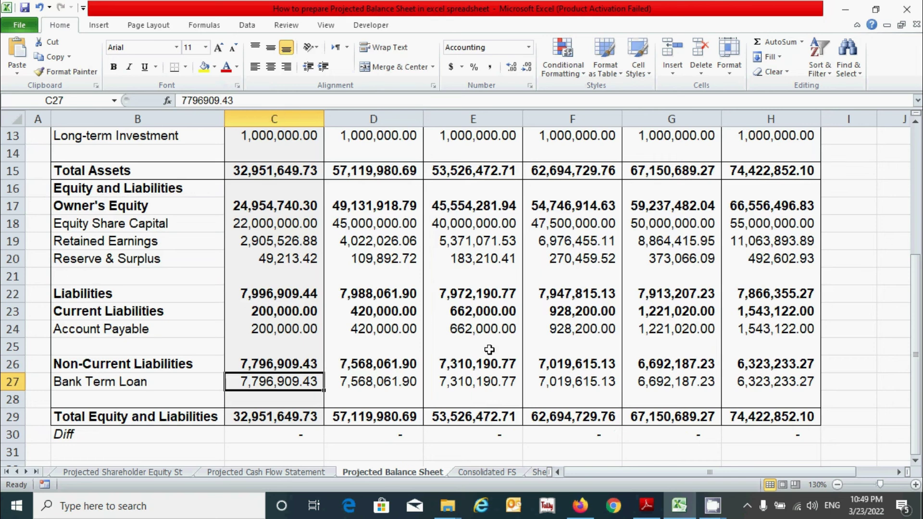
- Set the 2021 Liabilities total in C22 to 7996909.43
{"action": "key", "text": "Up"}
{"action": "key", "text": "Up"}
{"action": "key", "text": "Up"}
{"action": "key", "text": "Up"}
{"action": "key", "text": "Up"}
{"action": "left_click", "coordinate": [258, 101]}
{"action": "key", "text": "BackSpace"}
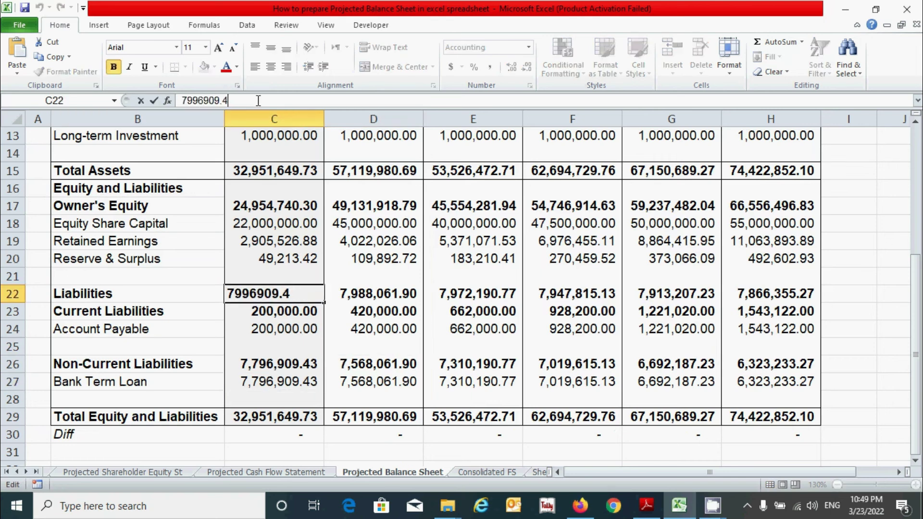
{"action": "type", "text": "3"}
{"action": "key", "text": "Return"}
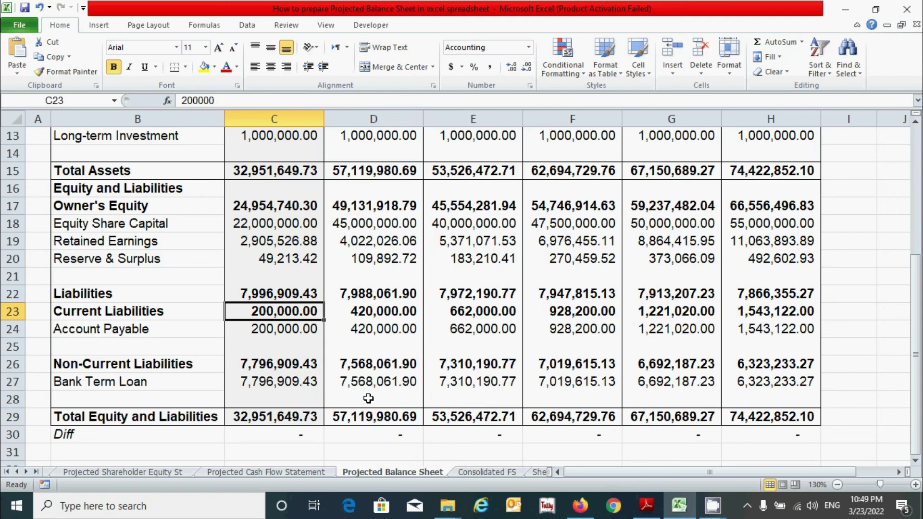
- Review the completed Projected Balance Sheet, from the assets down to Total Equity and Liabilities and the Diff row
{"action": "left_click", "coordinate": [349, 360]}
{"action": "left_click", "coordinate": [504, 367]}
{"action": "scroll", "coordinate": [505, 367], "scroll_direction": "up", "scroll_amount": 4}
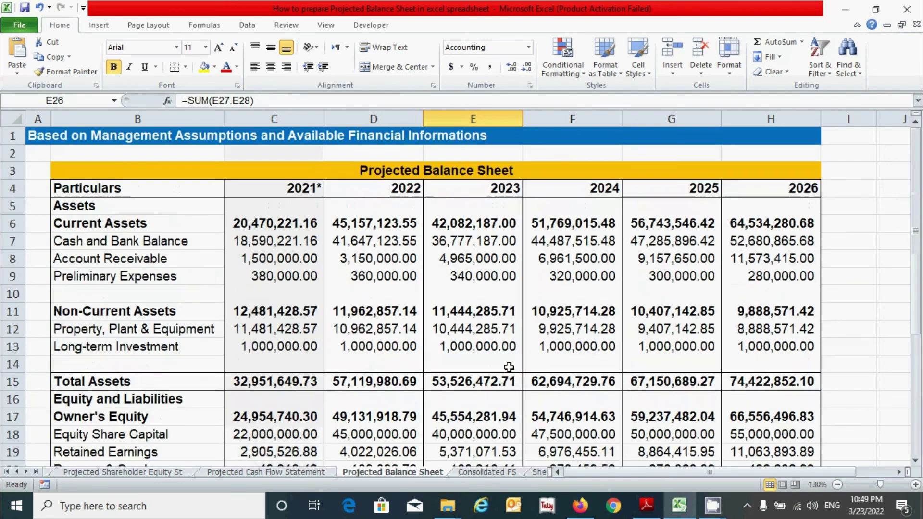
{"action": "scroll", "coordinate": [509, 365], "scroll_direction": "down", "scroll_amount": 1}
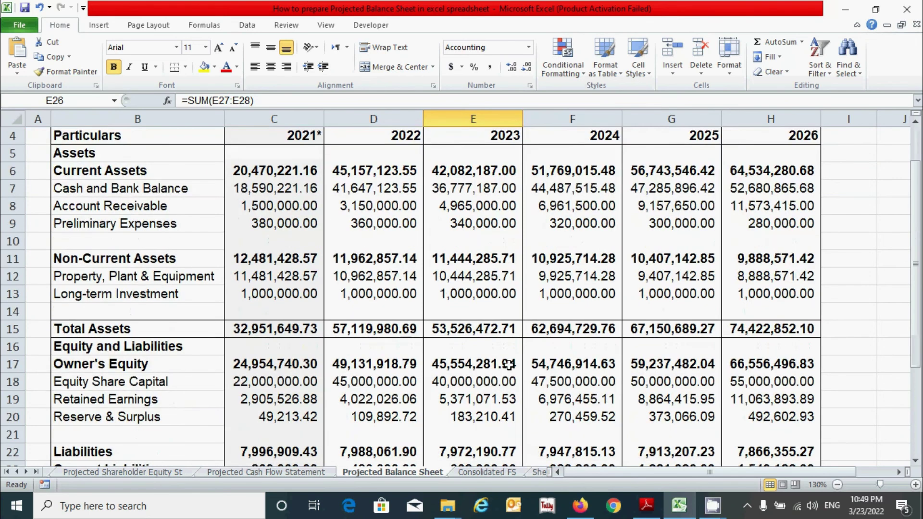
{"action": "scroll", "coordinate": [509, 364], "scroll_direction": "down", "scroll_amount": 4}
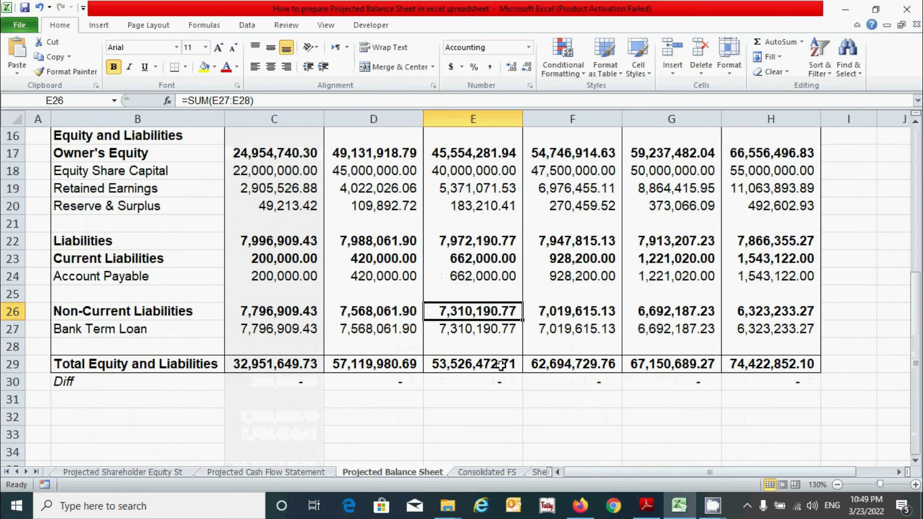
{"action": "scroll", "coordinate": [502, 366], "scroll_direction": "up", "scroll_amount": 3}
{"action": "scroll", "coordinate": [501, 367], "scroll_direction": "up", "scroll_amount": 2}
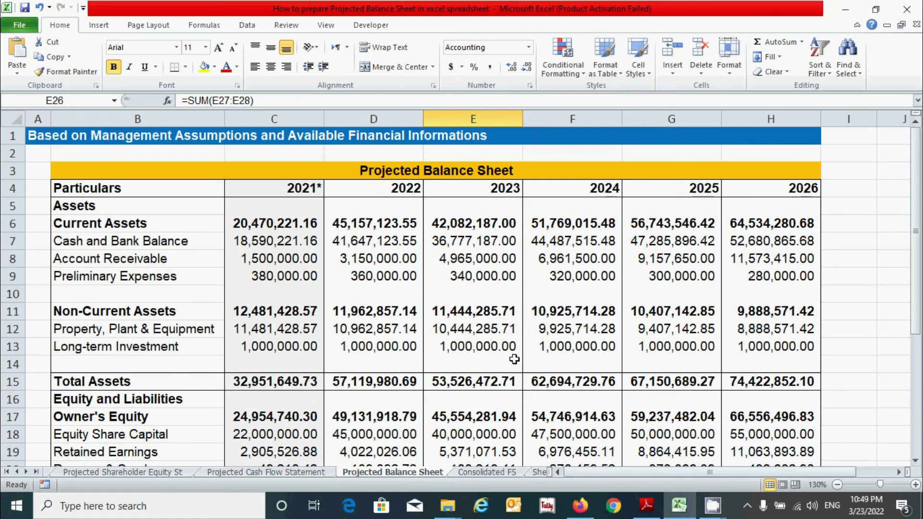
{"action": "left_click", "coordinate": [893, 363]}
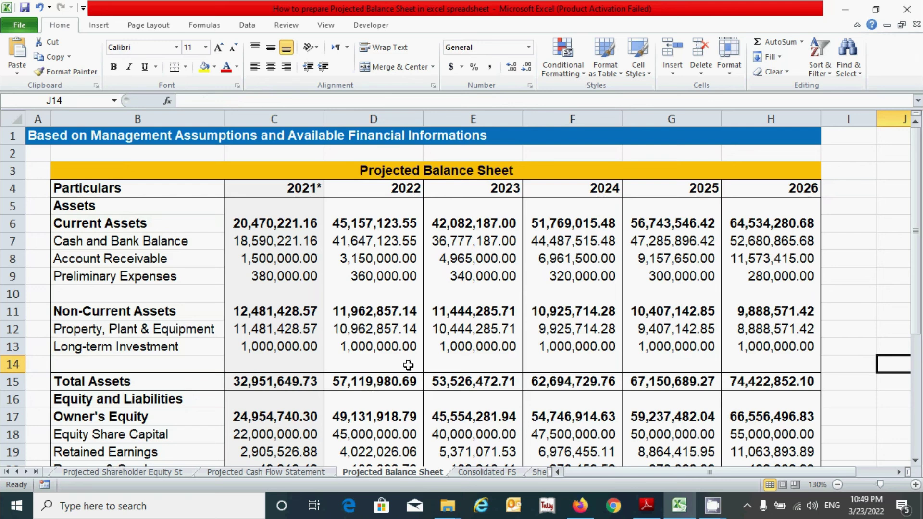
{"action": "scroll", "coordinate": [411, 364], "scroll_direction": "down", "scroll_amount": 2}
{"action": "scroll", "coordinate": [411, 364], "scroll_direction": "up", "scroll_amount": 2}
- Examine the income, shareholder's equity, cash flow and balance sheet sections of the Consolidated FS sheet, and return to the Projected Balance Sheet
{"action": "left_click", "coordinate": [486, 472]}
{"action": "left_click", "coordinate": [841, 331]}
{"action": "scroll", "coordinate": [834, 375], "scroll_direction": "up", "scroll_amount": 3}
{"action": "scroll", "coordinate": [834, 376], "scroll_direction": "up", "scroll_amount": 16}
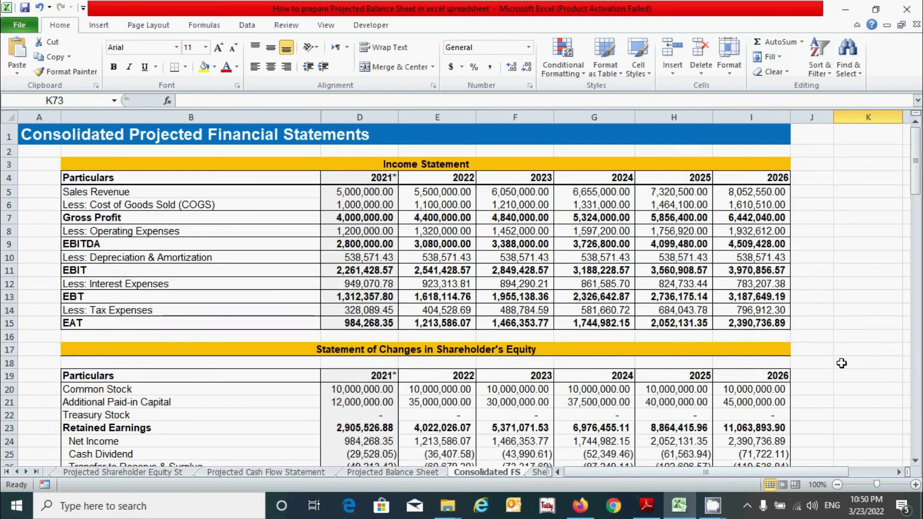
{"action": "scroll", "coordinate": [842, 362], "scroll_direction": "down", "scroll_amount": 20}
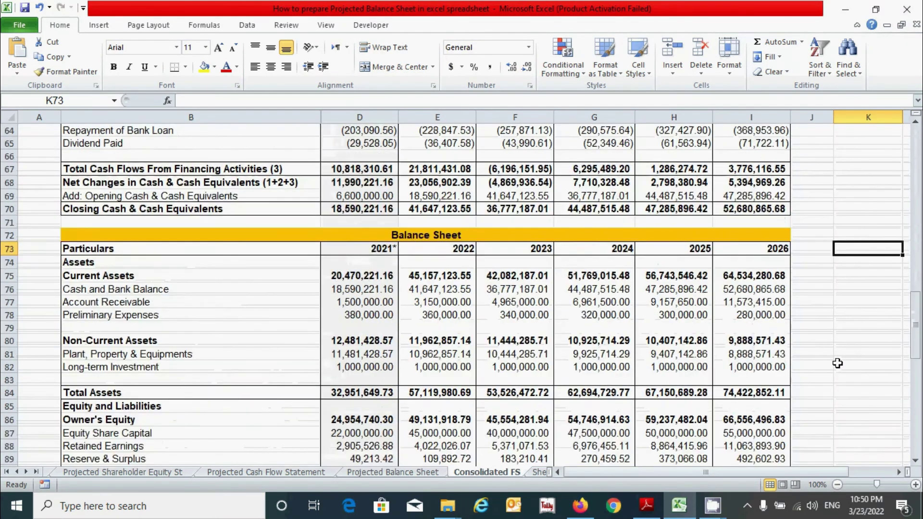
{"action": "scroll", "coordinate": [837, 364], "scroll_direction": "down", "scroll_amount": 5}
{"action": "scroll", "coordinate": [837, 364], "scroll_direction": "up", "scroll_amount": 18}
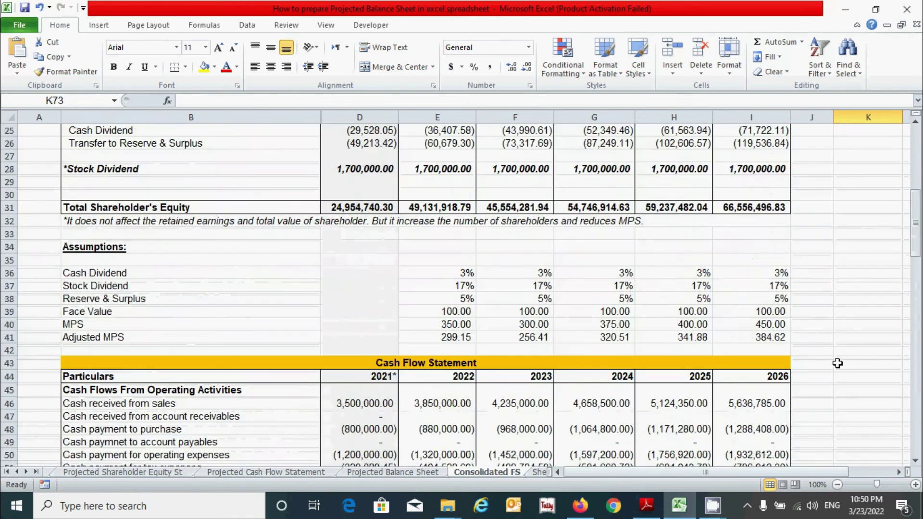
{"action": "scroll", "coordinate": [837, 364], "scroll_direction": "up", "scroll_amount": 8}
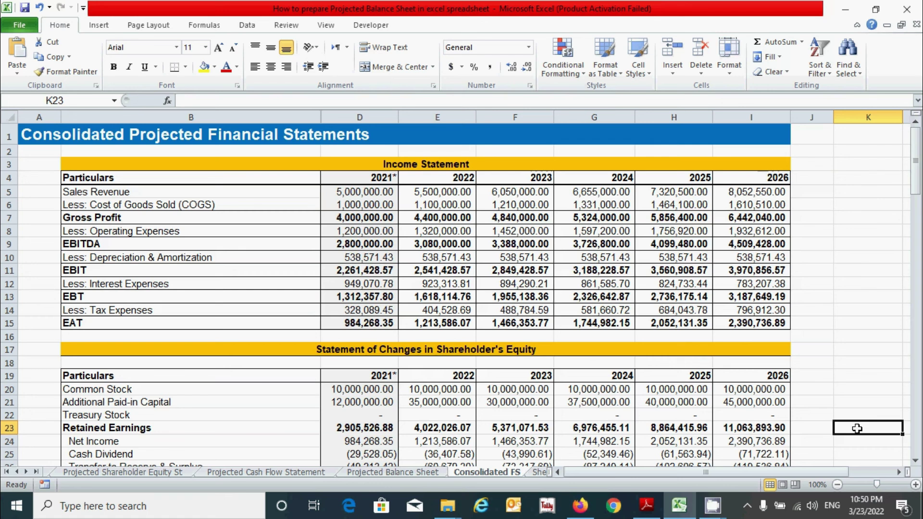
{"action": "left_click", "coordinate": [865, 390]}
{"action": "key", "text": "ctrl+Page_Up"}
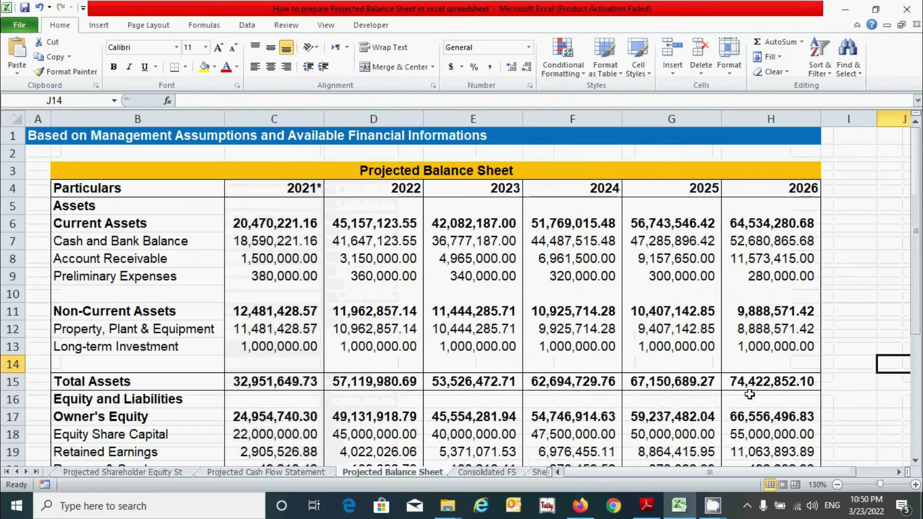
{"action": "key", "text": "Down"}
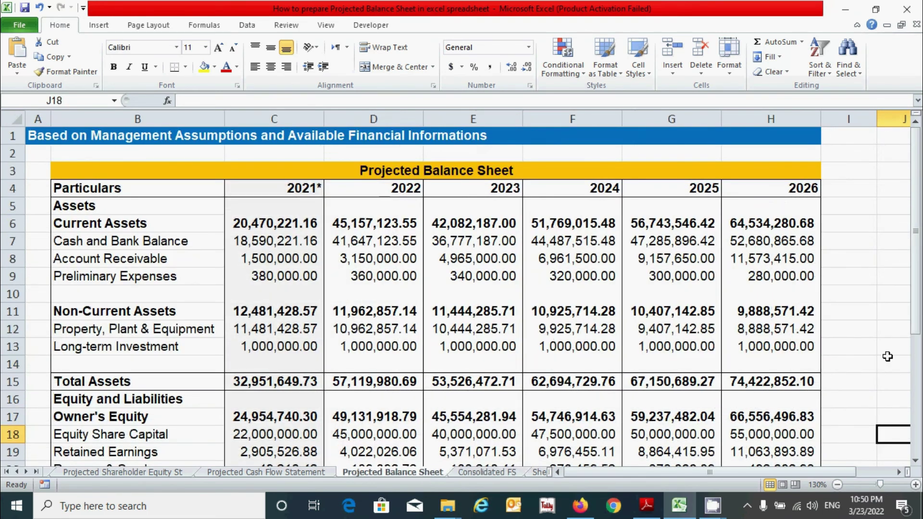
{"action": "left_click", "coordinate": [889, 407]}
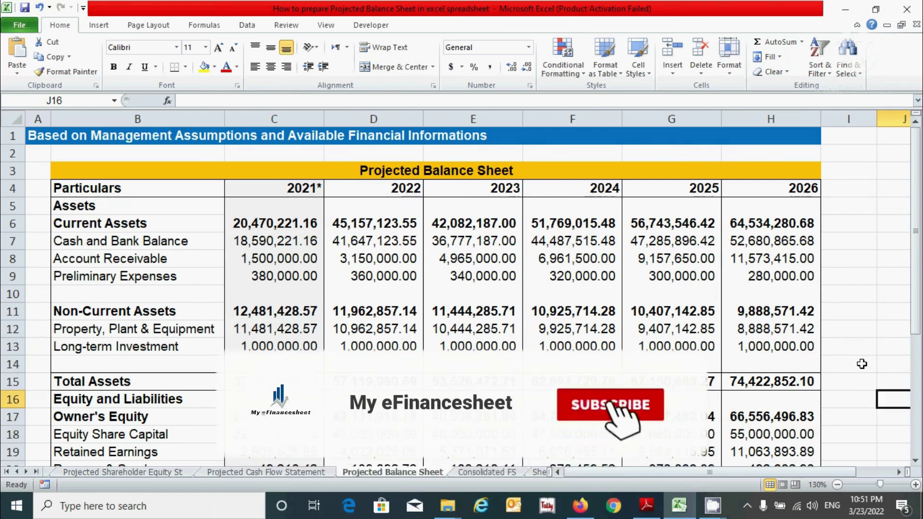